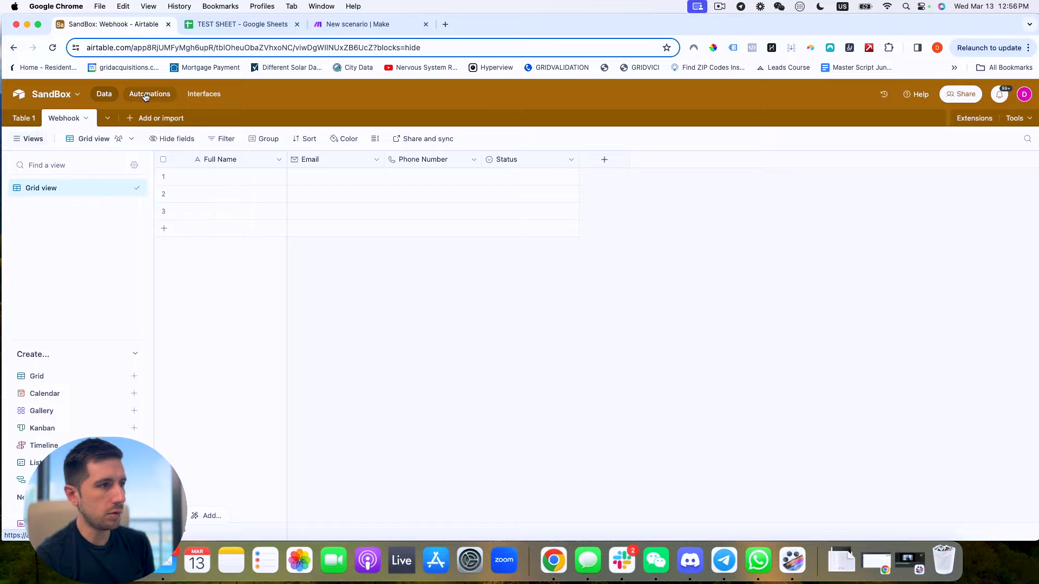
Create Automation 2 with a 'When record matches conditions' trigger on the Webhook table.
click(145, 95)
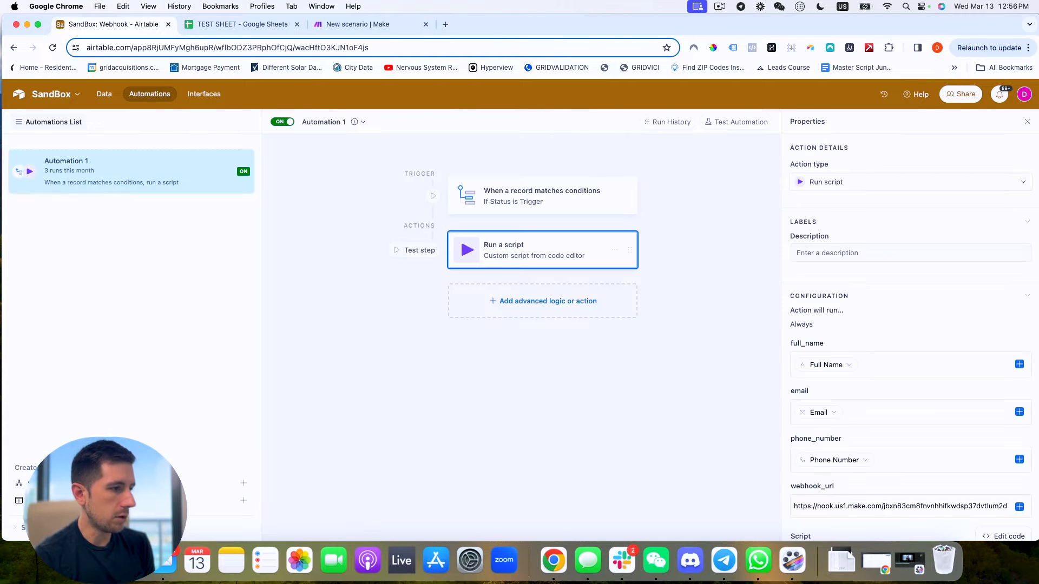
click(116, 483)
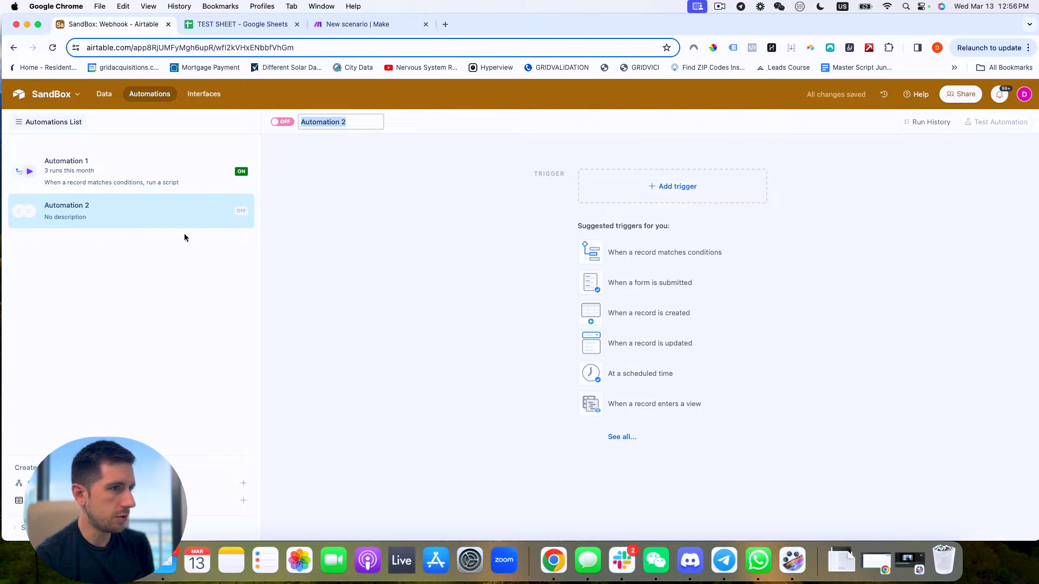
click(667, 187)
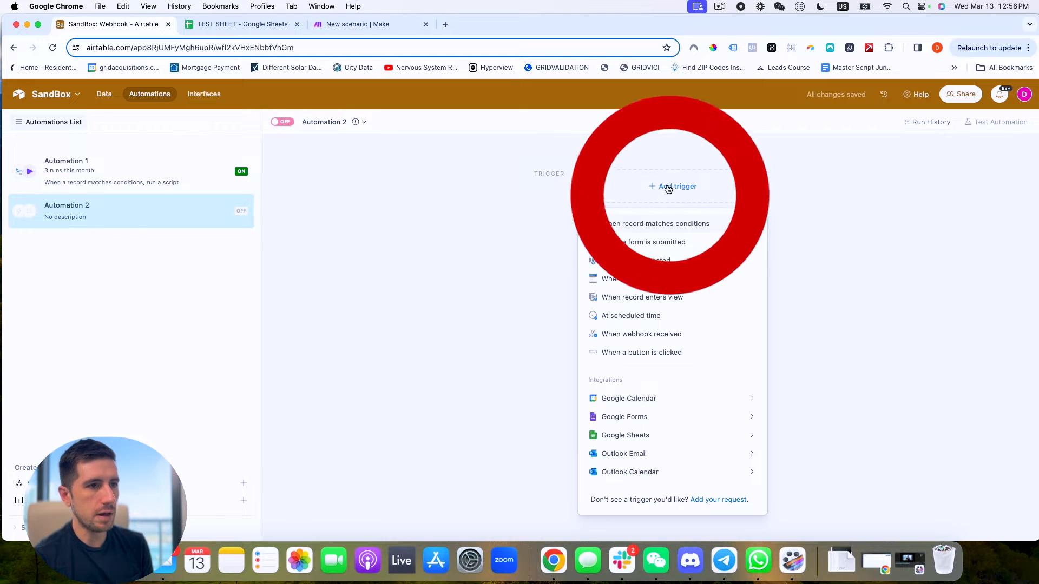
click(640, 225)
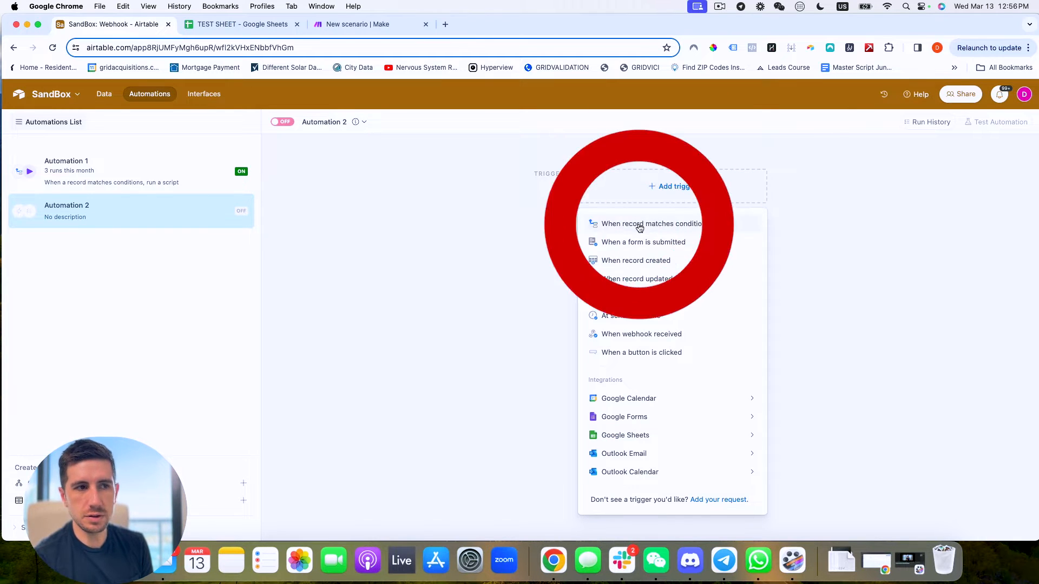
click(857, 285)
click(828, 340)
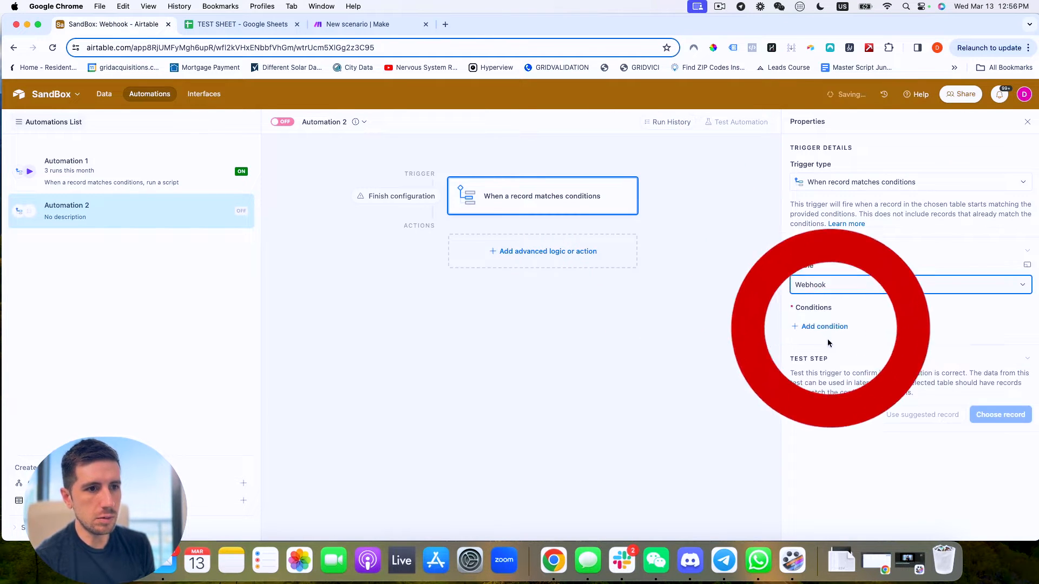
Add the trigger condition Status is Trigger.
click(825, 326)
click(859, 327)
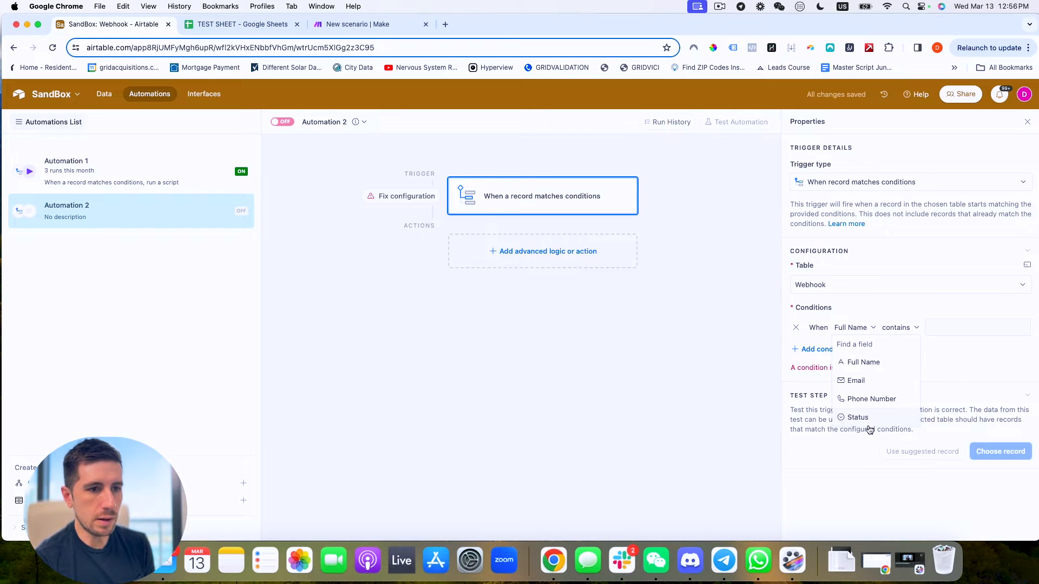
click(858, 417)
click(936, 326)
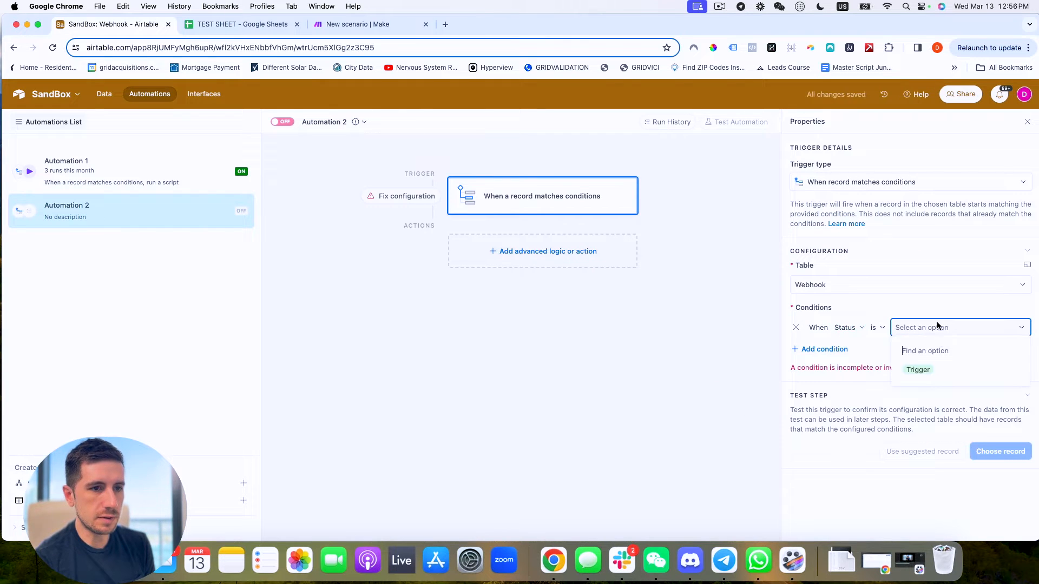
click(919, 370)
click(561, 254)
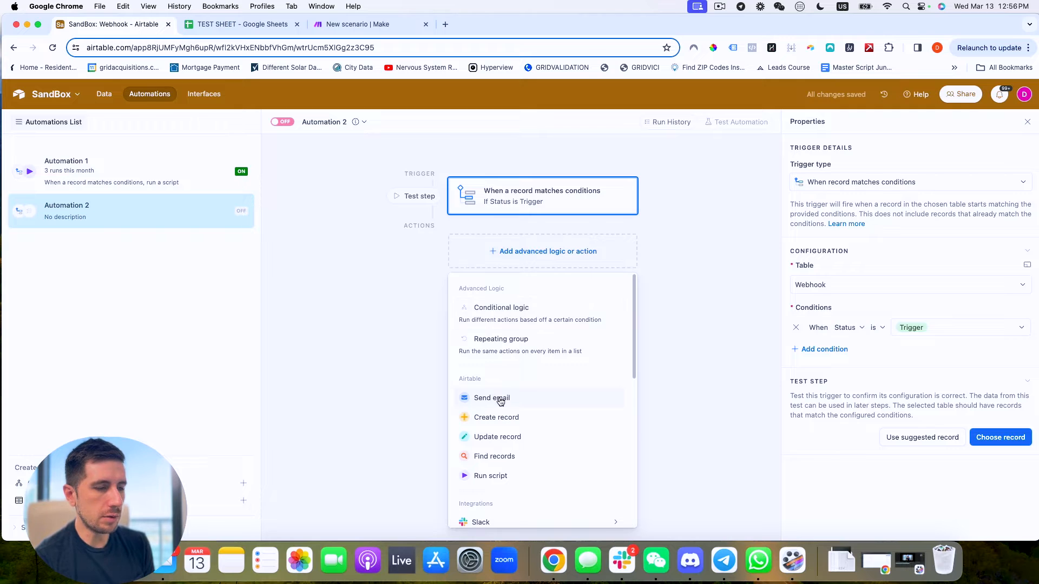
Add a Run script action, clear its sample code and paste in the webhook fetch script.
click(497, 476)
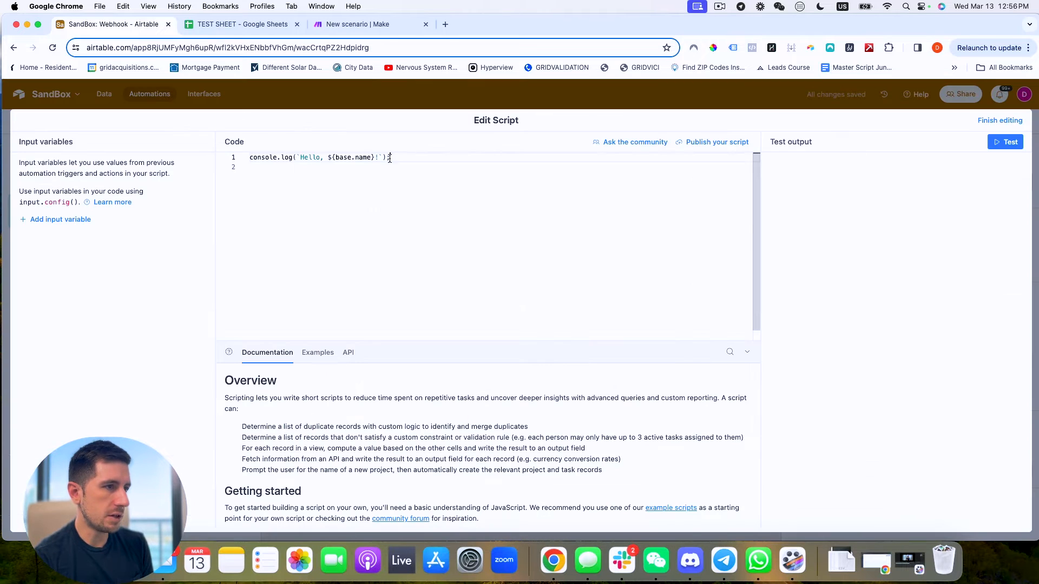
key(super+a)
key(BackSpace)
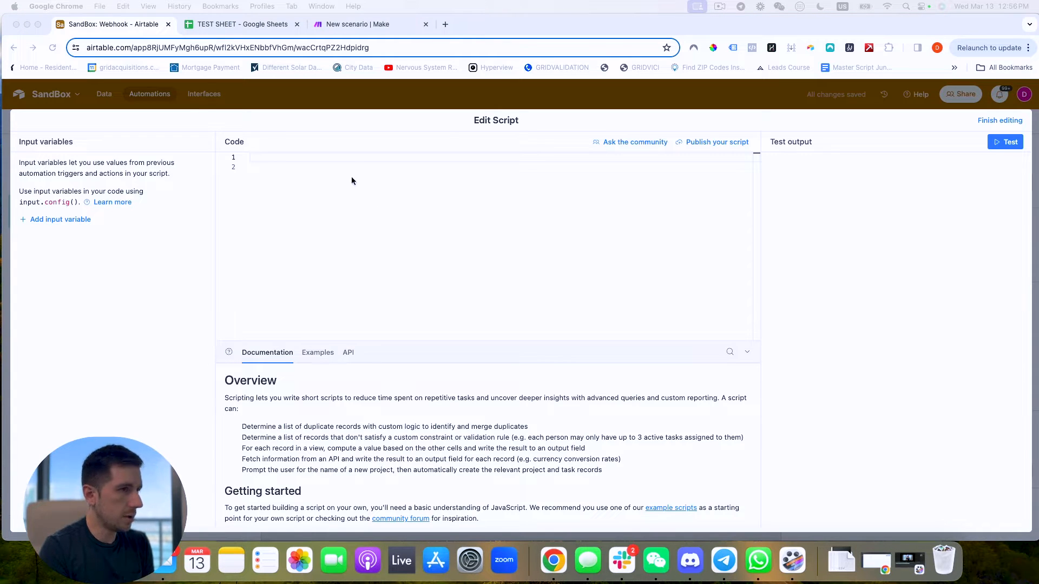
click(352, 235)
text(const inputData = input.config();  const { full_name, email, phone_number, webhook_url} = inputData;  if (!webhook_url) {     console.error("Webhook URL is not provided. Please specify the webhook_url in the input configuration.");     return; // Exit the script if webhook_url is not provided }  const url = `${webhook_url}?full_name=${full_name}&email=${email}&phone_number=${phone_number}`;   const response = await fetch(url);  console.log(response.status);)
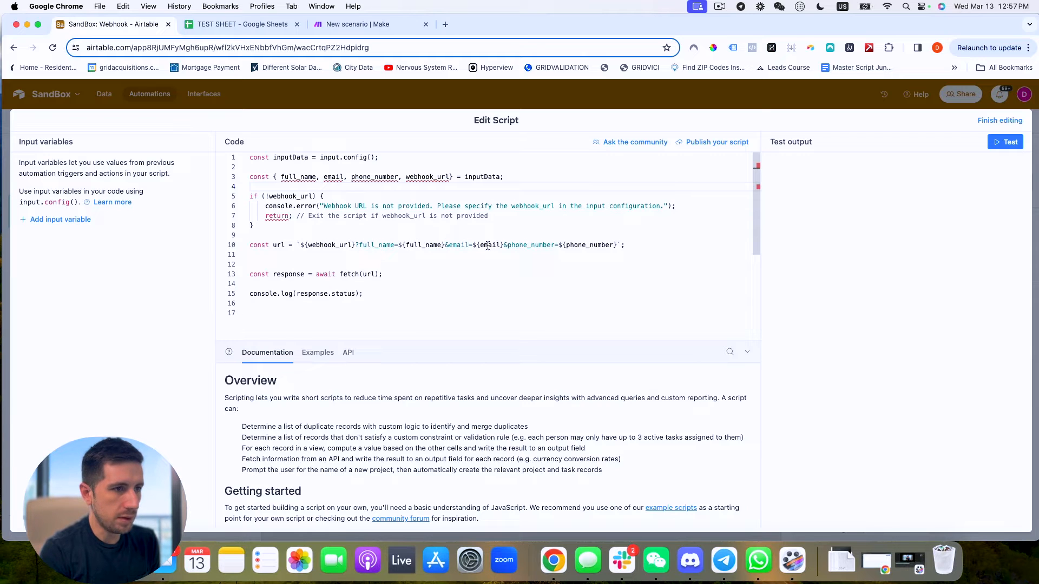
Add input variables full_name and email, mapped to the Full Name and Email fields.
click(53, 220)
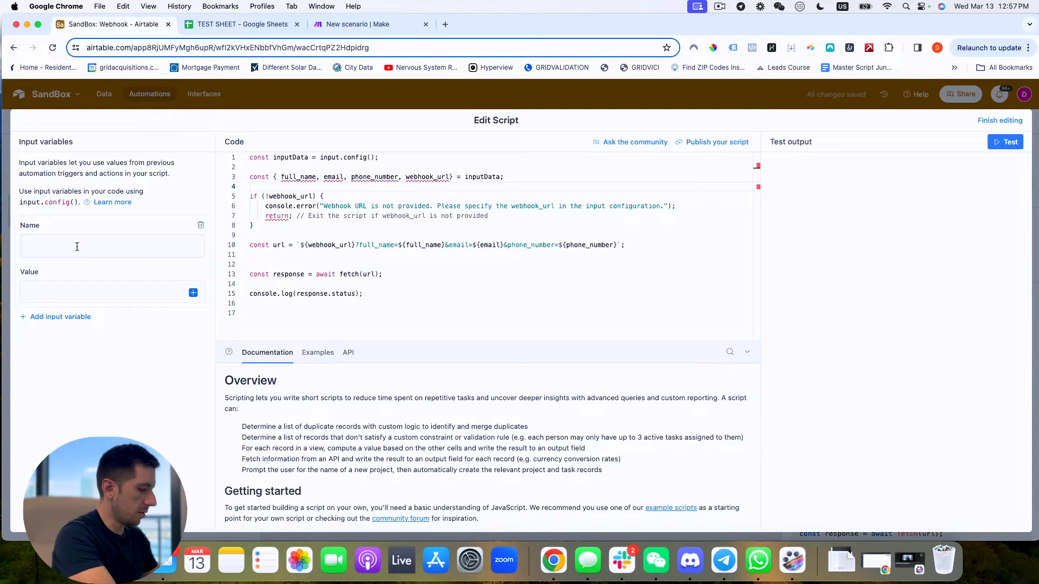
text(full_name)
click(197, 297)
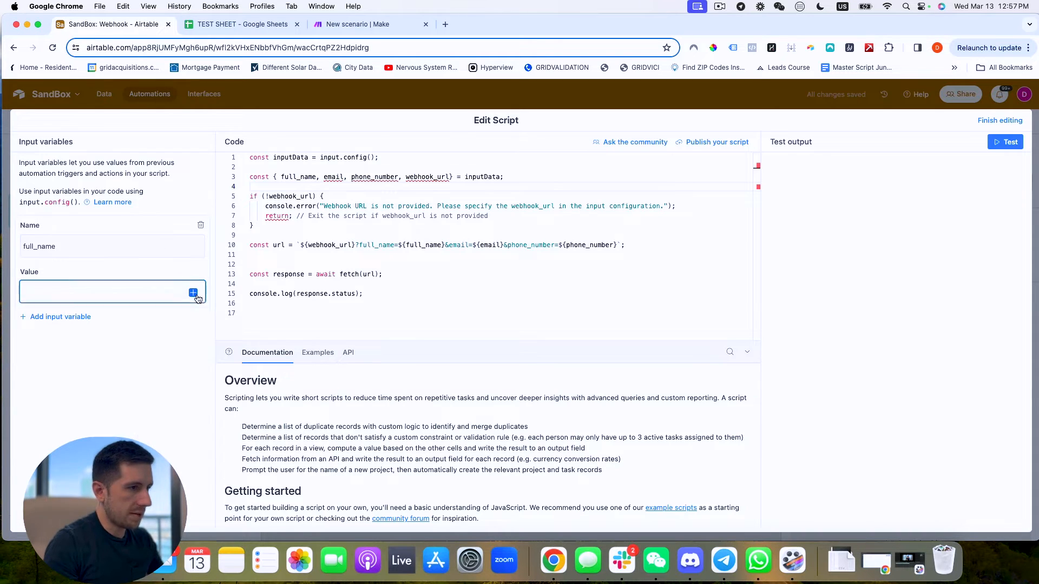
click(193, 293)
scroll(189, 389, down, 2)
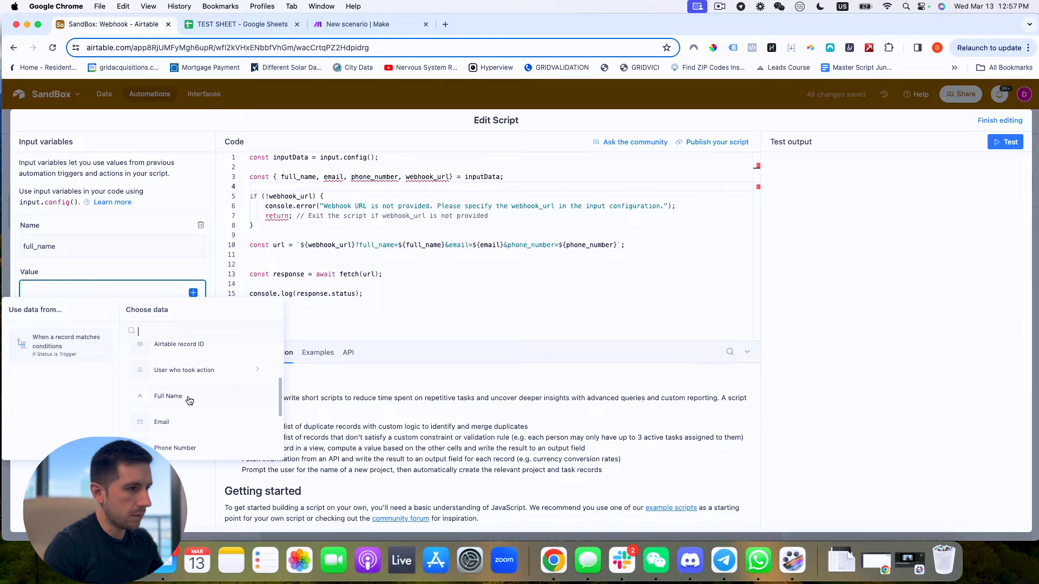
click(168, 396)
click(60, 317)
text(email)
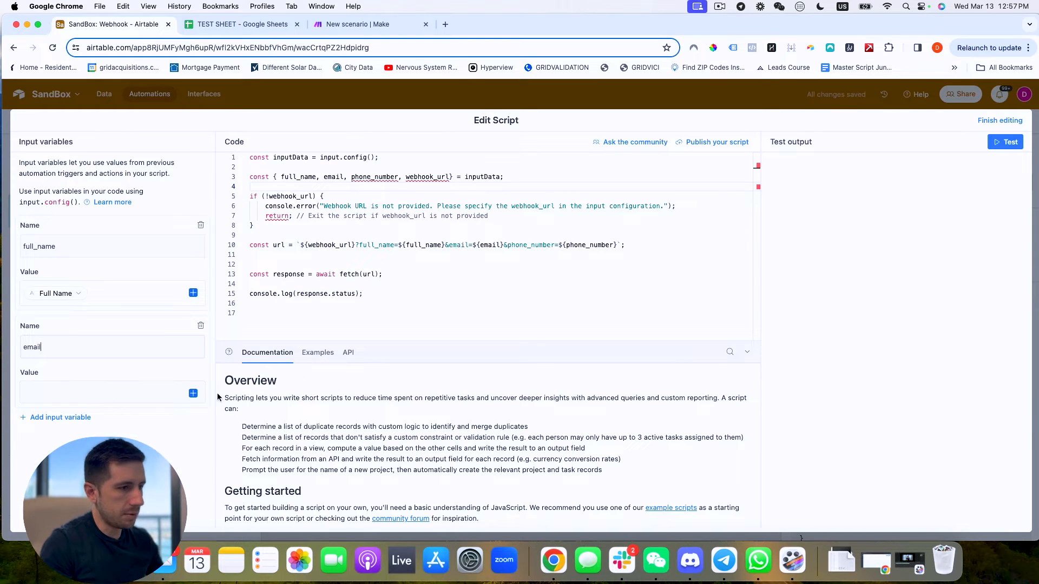
click(193, 393)
click(172, 476)
Add input variable phone_number mapped to Phone Number, plus a webhook_url variable.
click(60, 420)
text(phone_number)
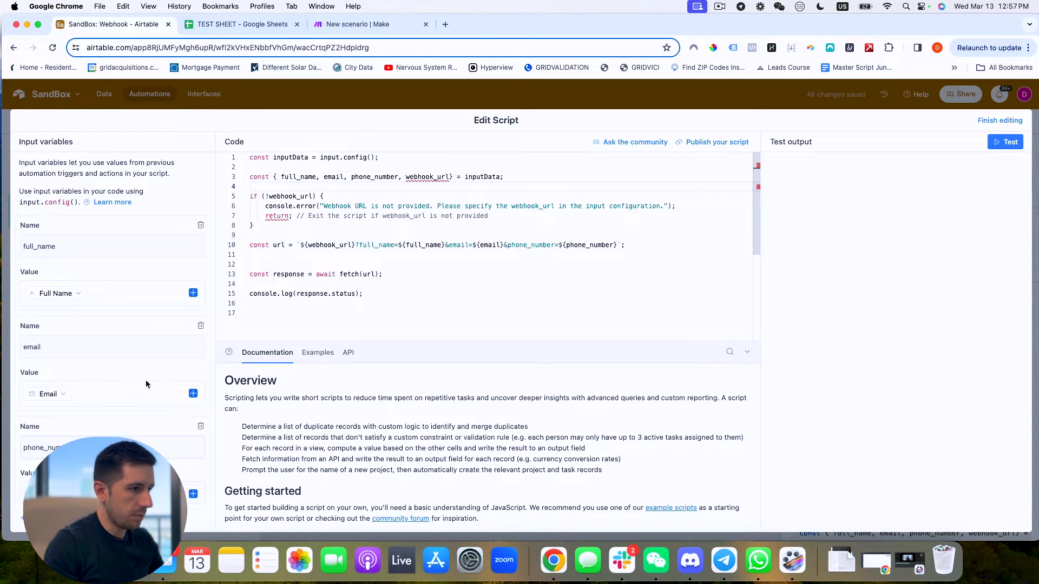
click(194, 494)
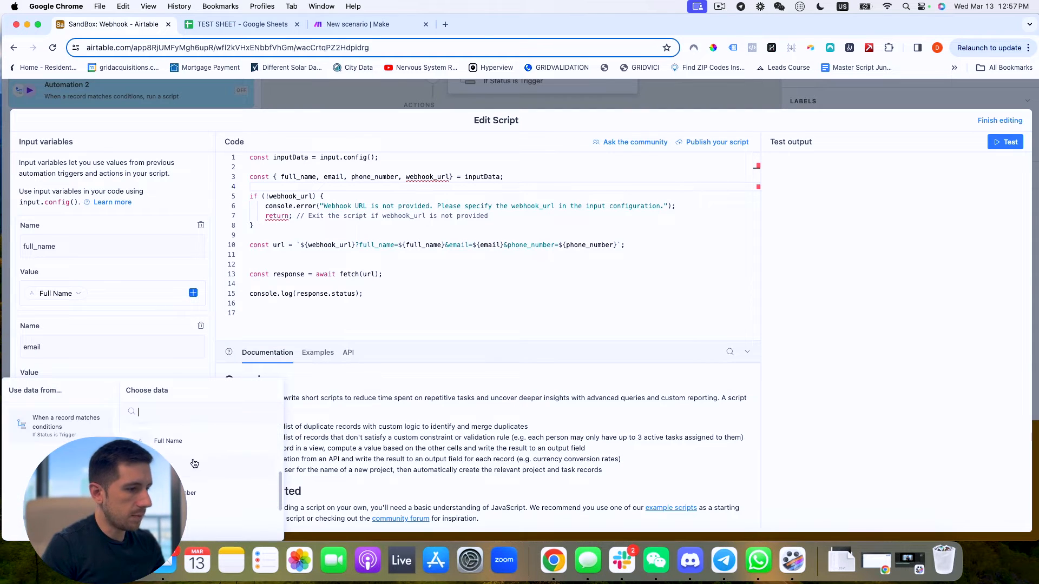
click(189, 493)
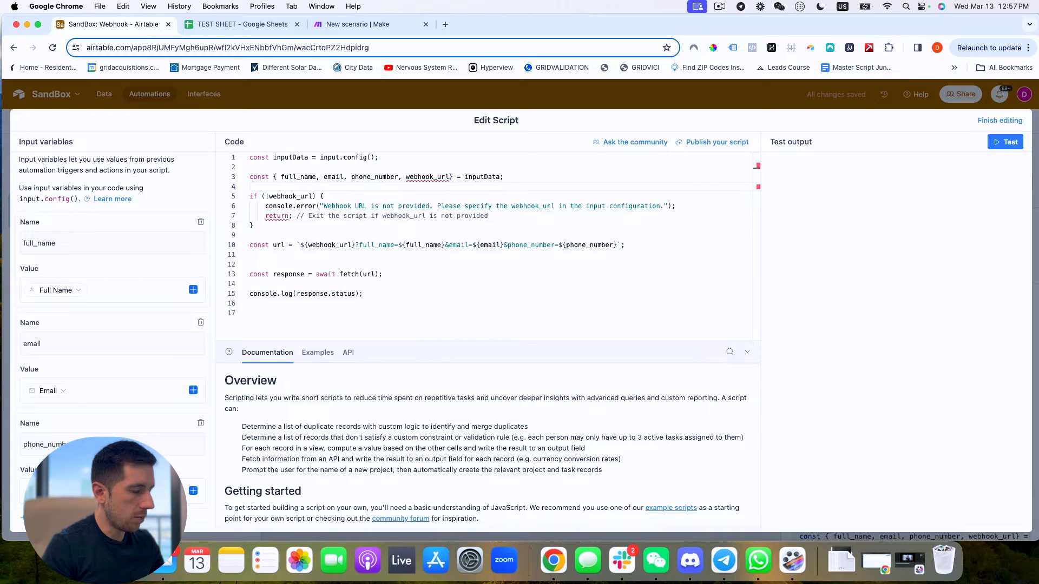
click(54, 518)
text(webh)
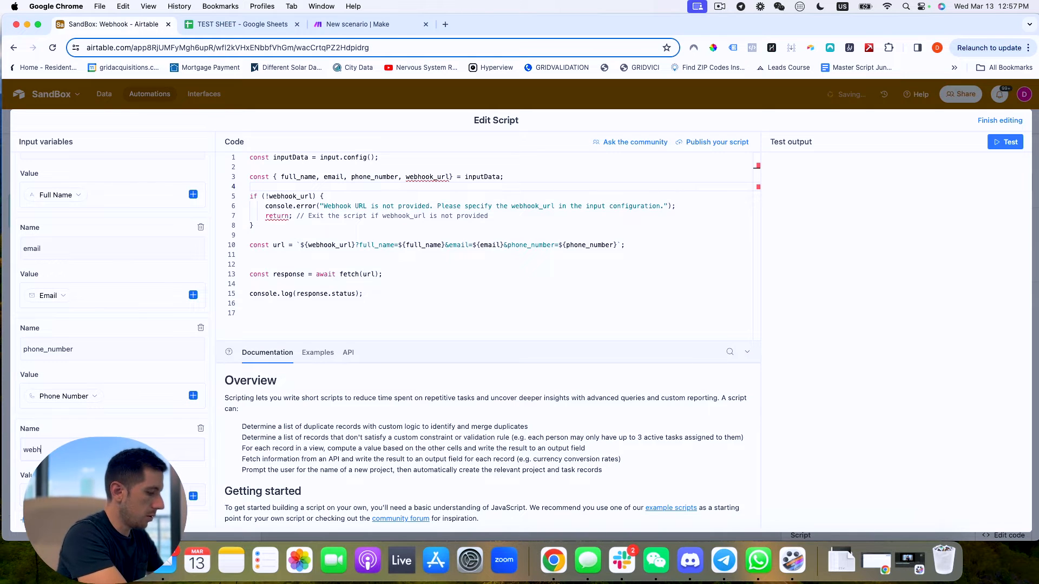
text(ook_url)
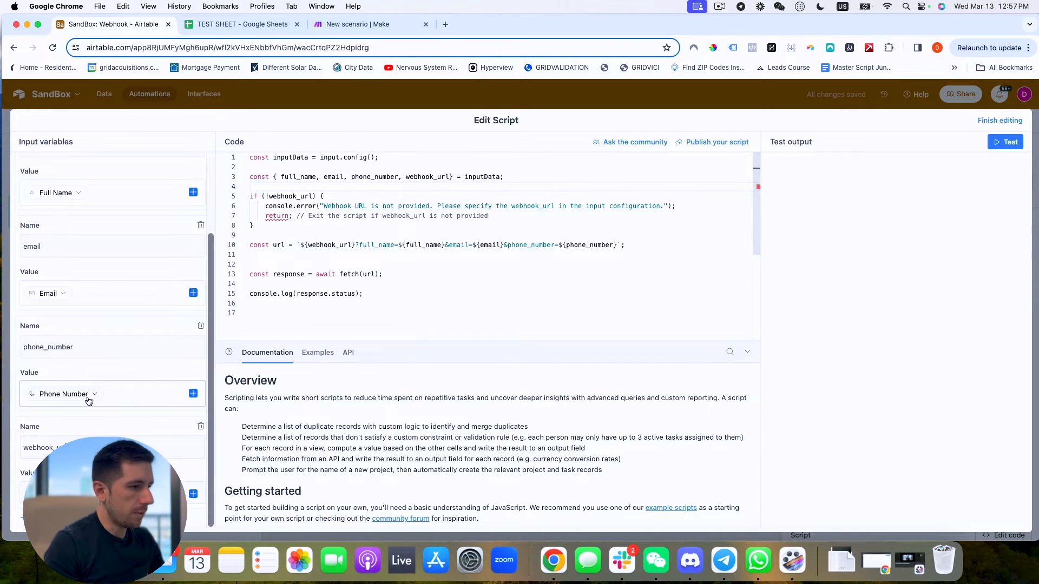
In Make, add a Webhooks Custom webhook module as the scenario trigger.
click(358, 25)
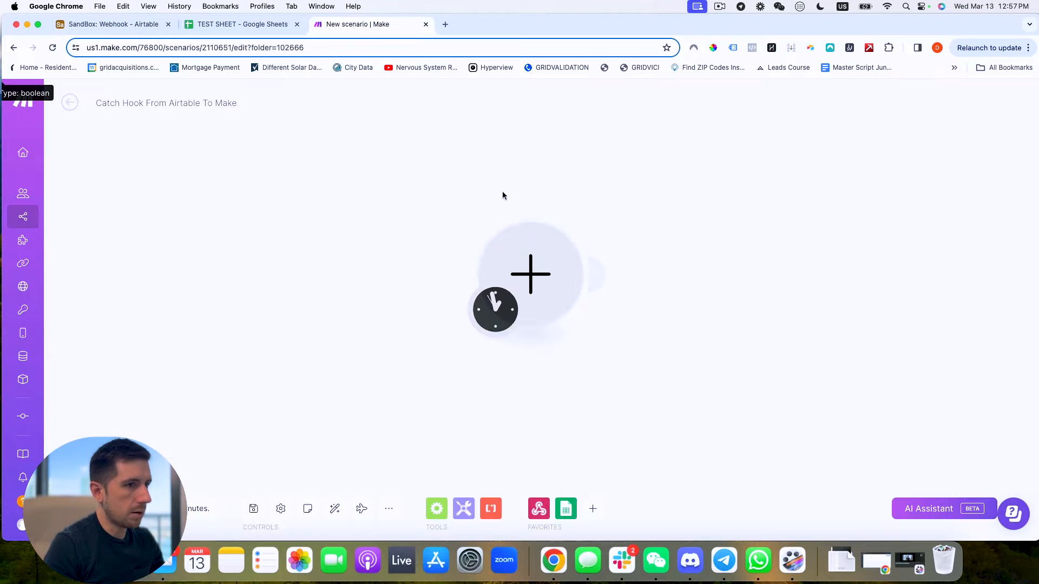
click(532, 274)
click(654, 234)
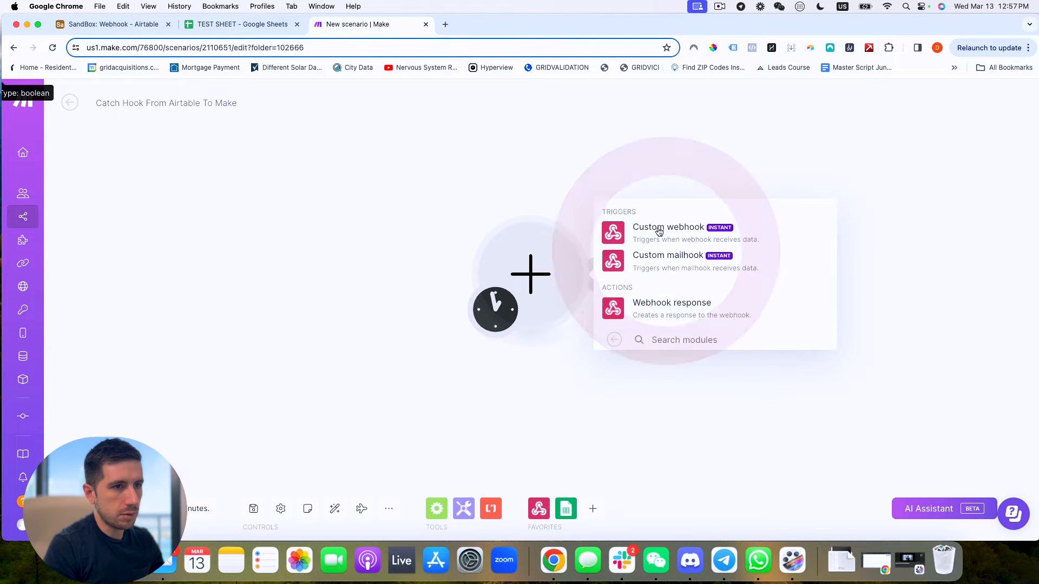
click(659, 231)
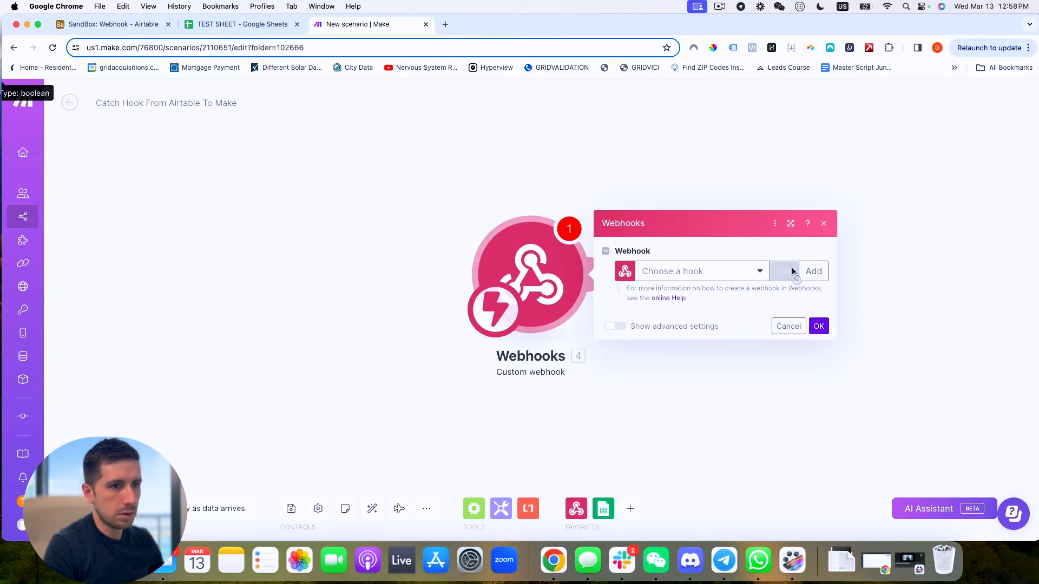
Create a new webhook named Testing and copy its address.
click(812, 271)
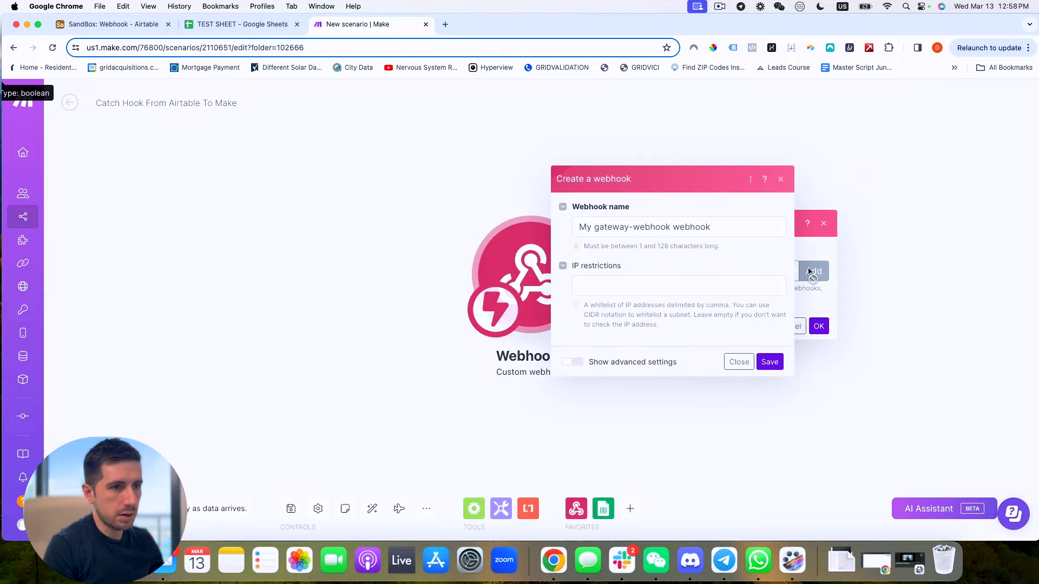
triple_click(714, 225)
text(Tes)
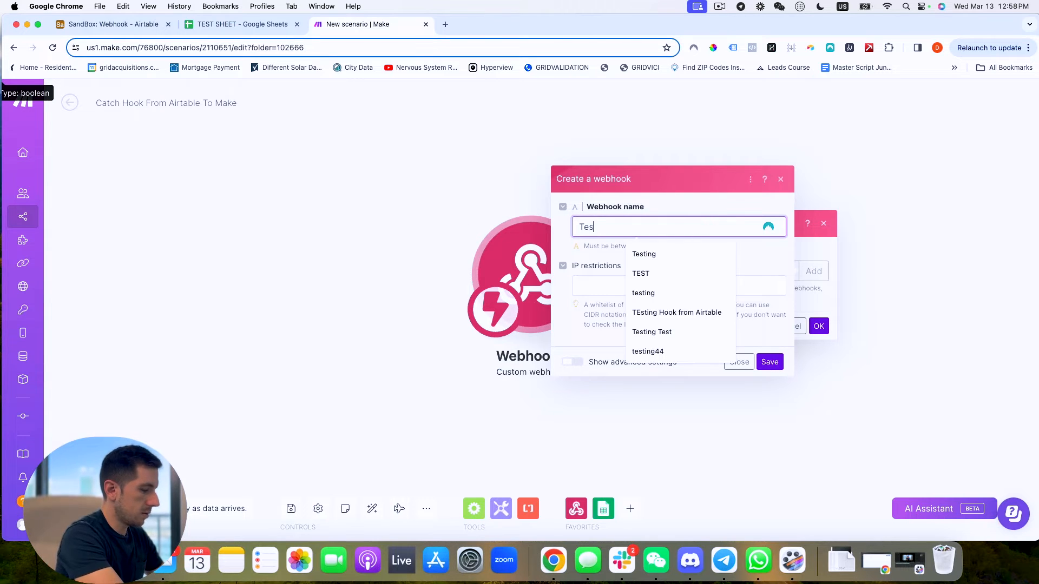
text(ting)
click(763, 352)
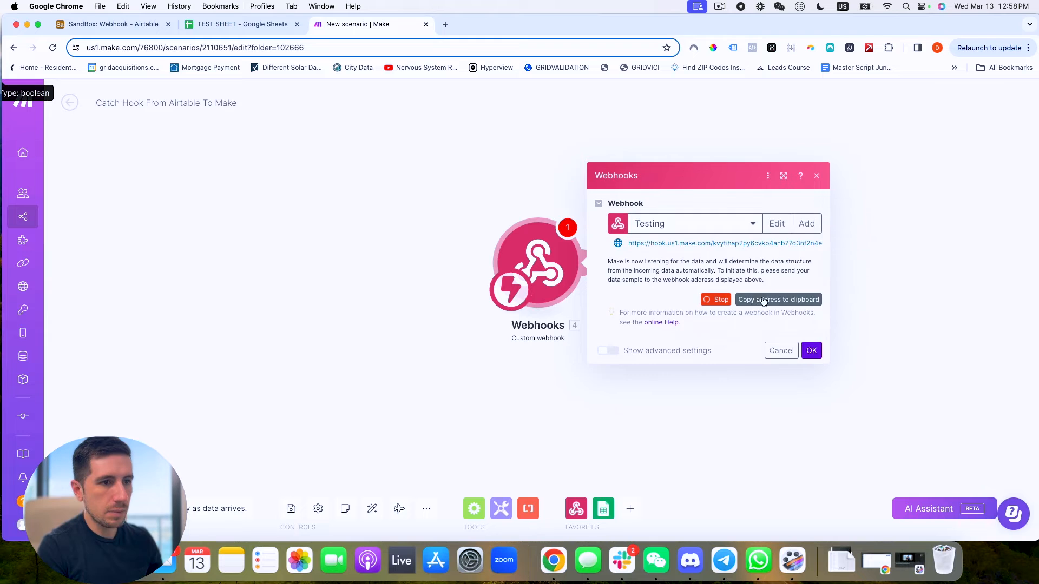
click(768, 303)
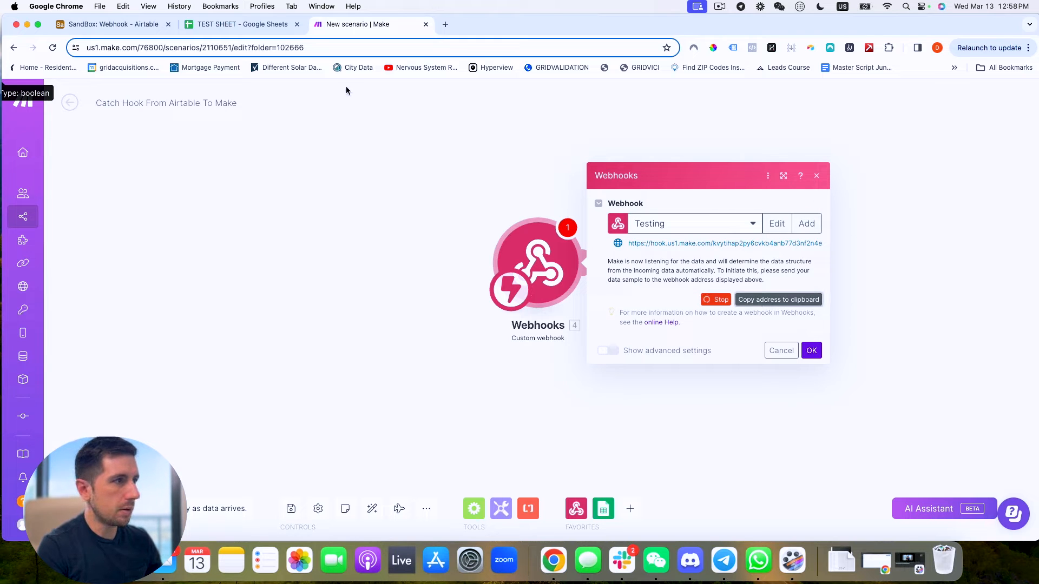
click(108, 24)
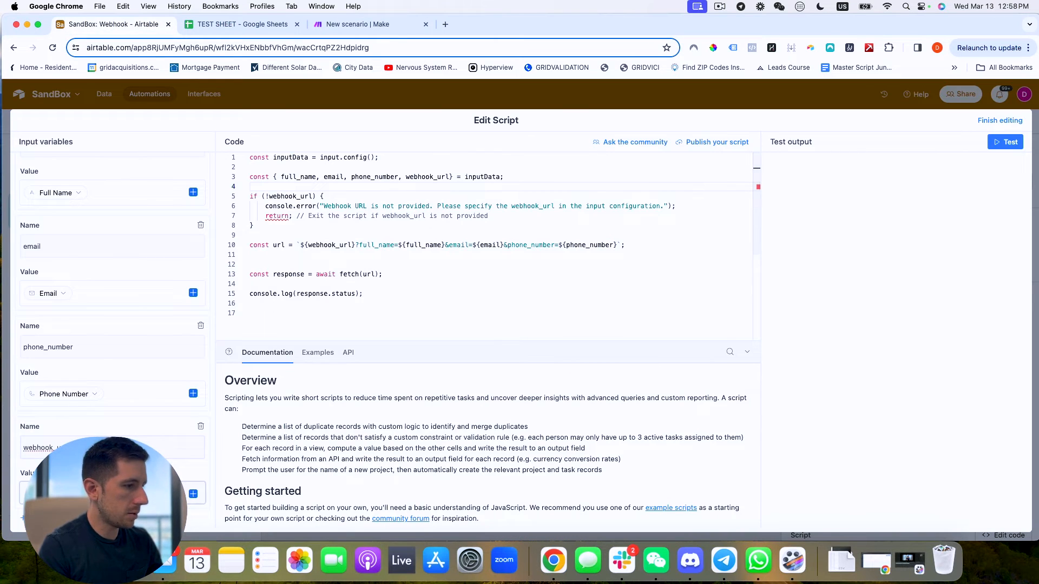
Paste the Make webhook address into webhook_url, finish editing, and turn Automation 2 on.
key(super+v)
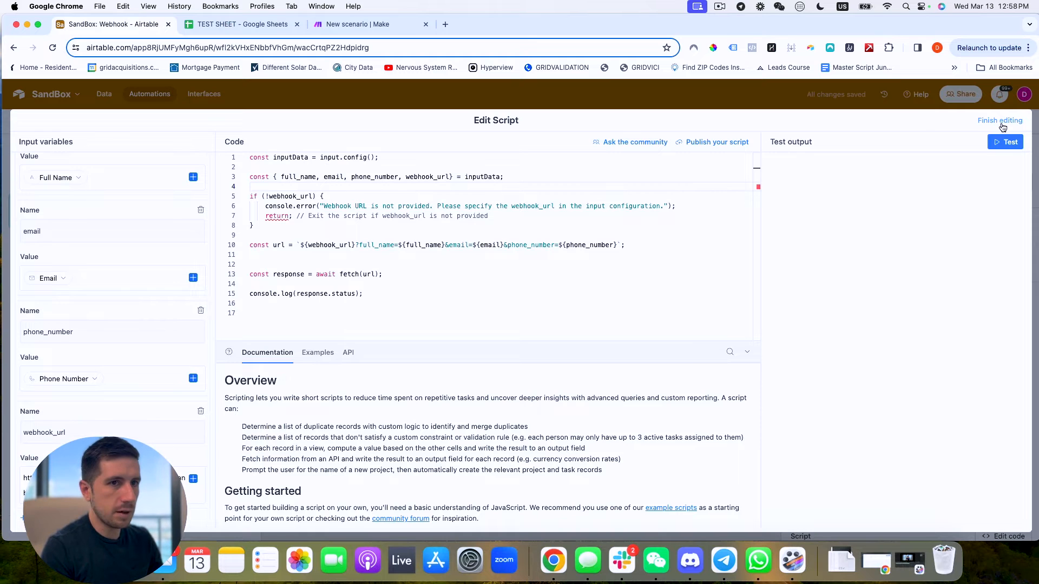
click(1000, 121)
click(282, 123)
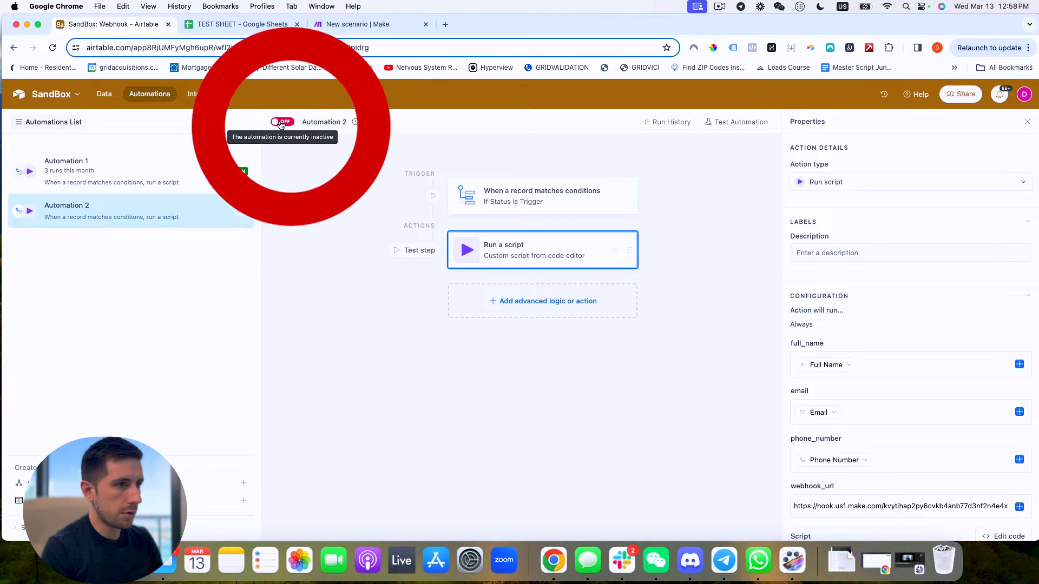
scroll(892, 325, down, 5)
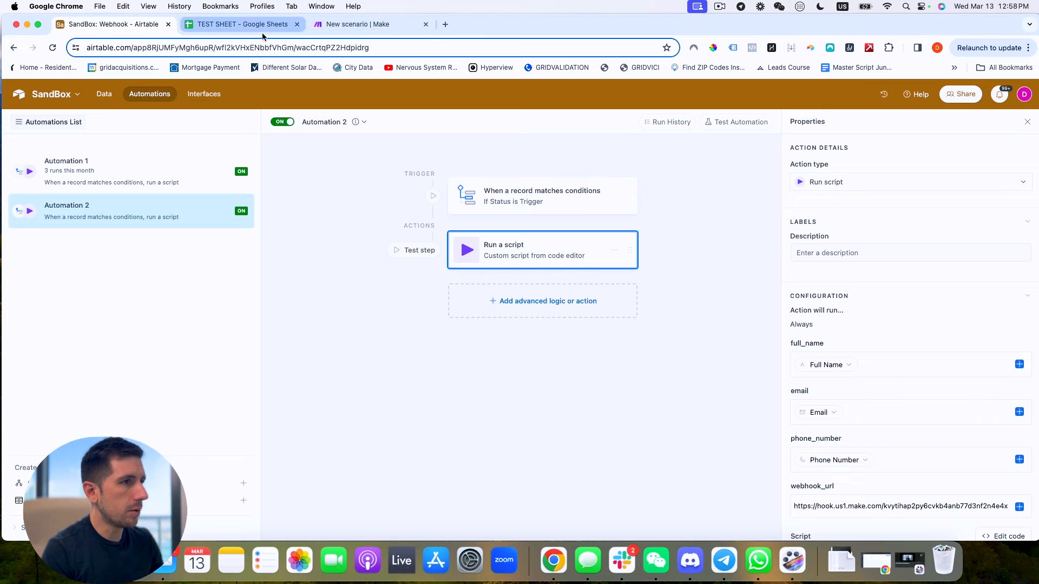
click(333, 24)
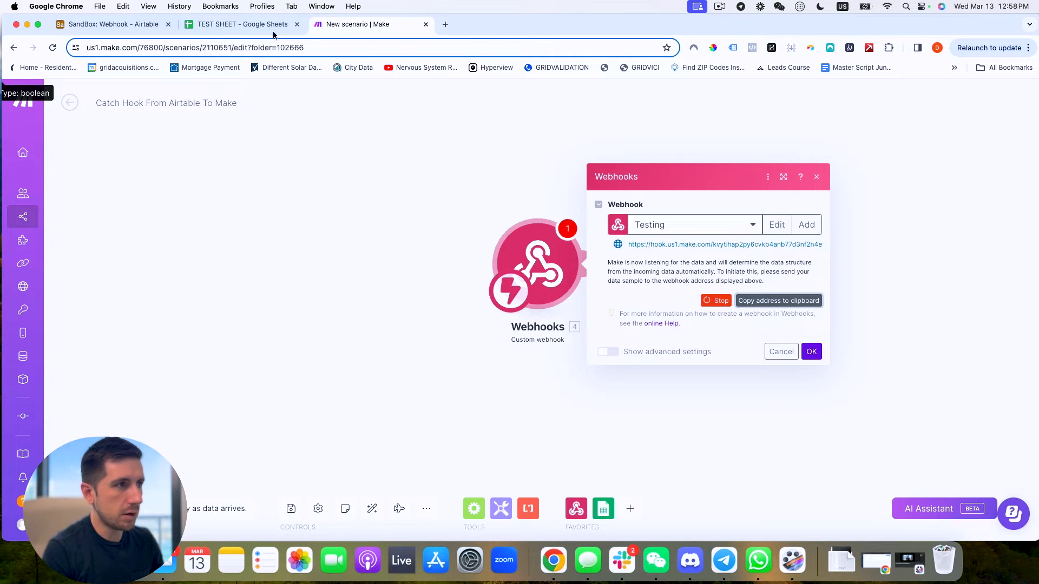
click(125, 24)
Fill the Webhook table's first record with a contact's full name, e-mail and phone number.
click(113, 101)
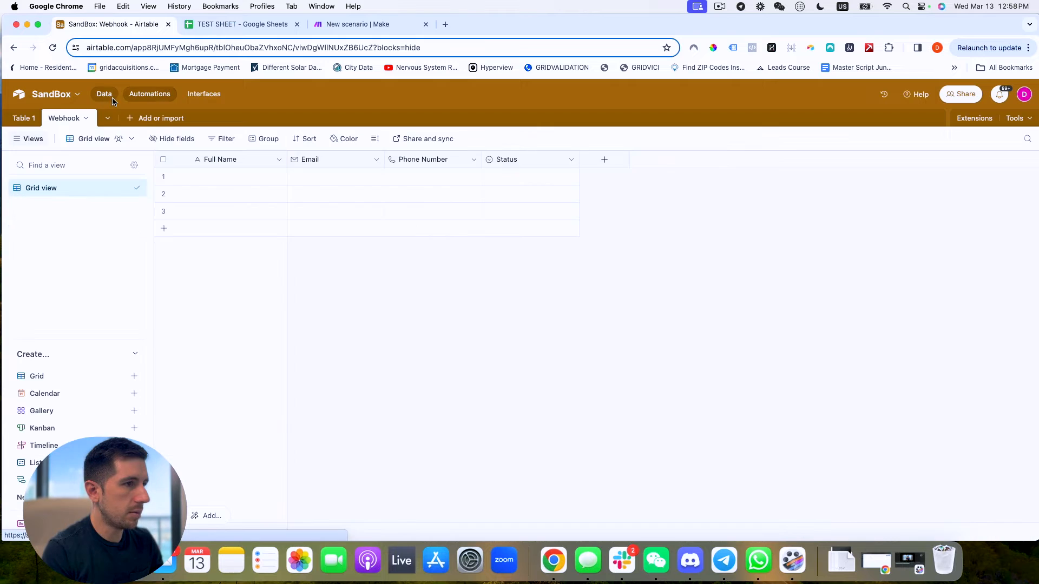
click(222, 176)
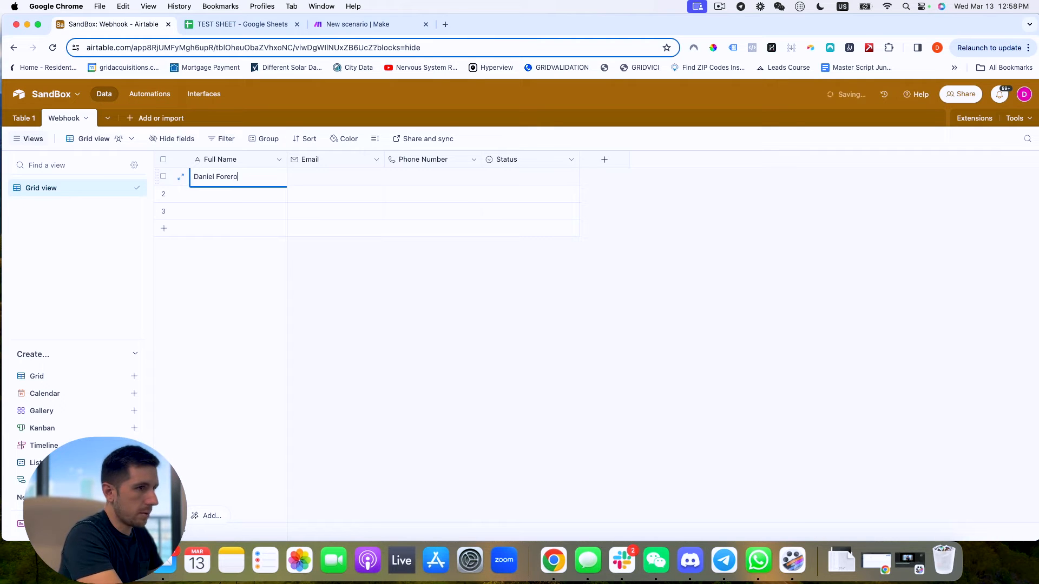
key(Tab)
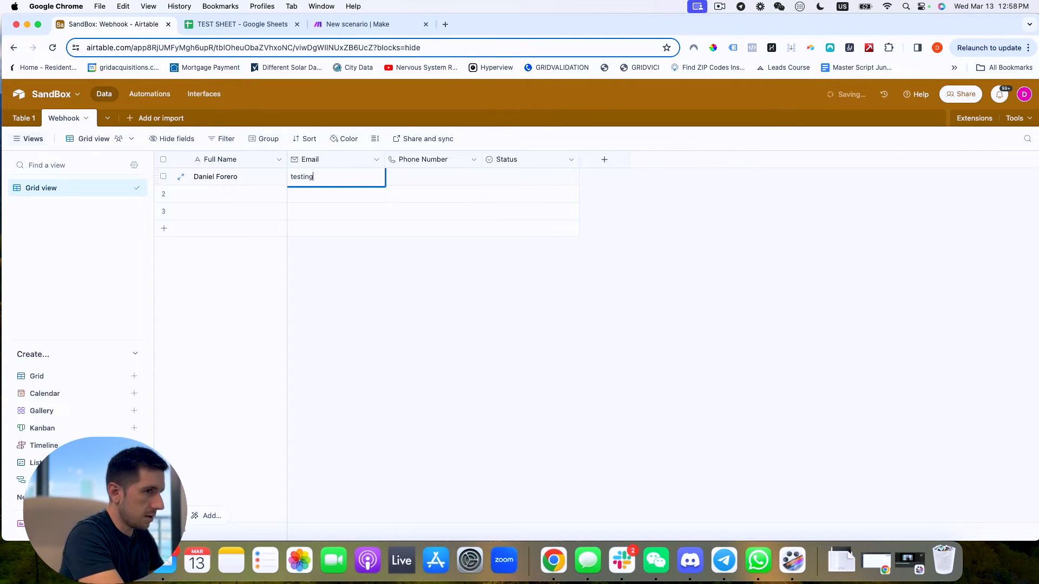
key(Tab)
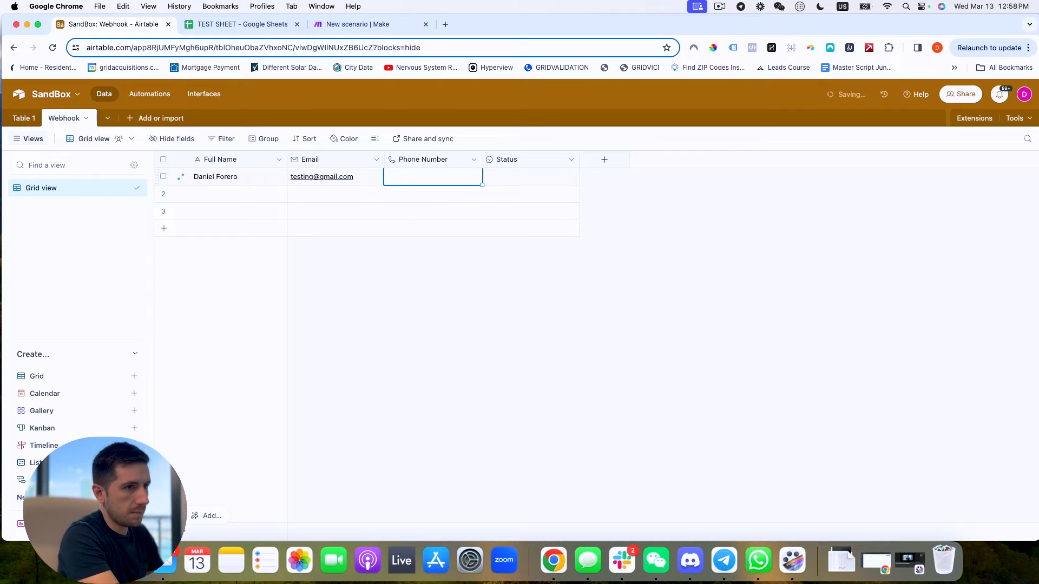
text(555) 875-6473)
key(Return)
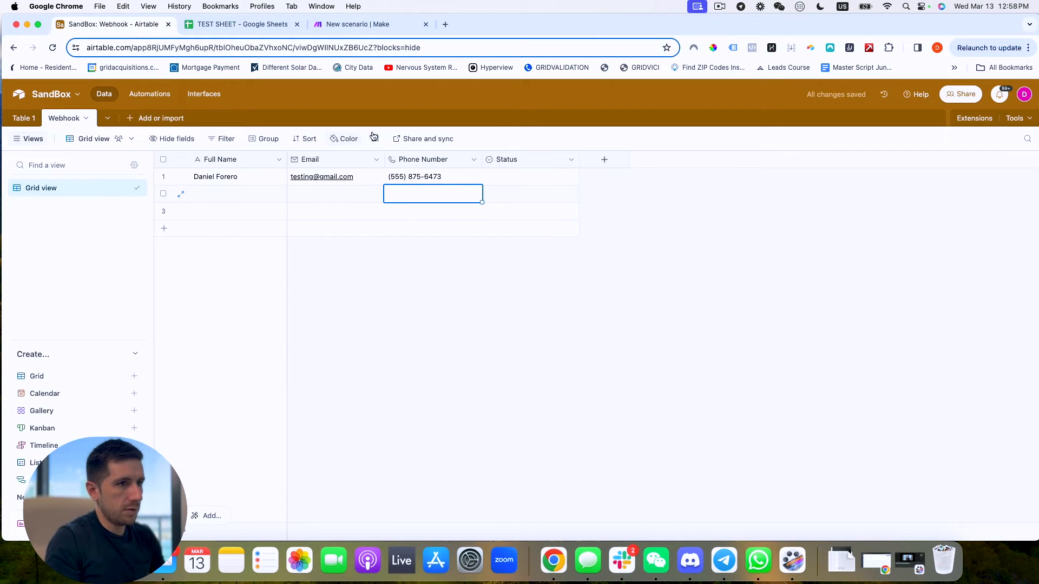
Set the first record's Status to Trigger.
click(537, 173)
click(551, 177)
click(502, 233)
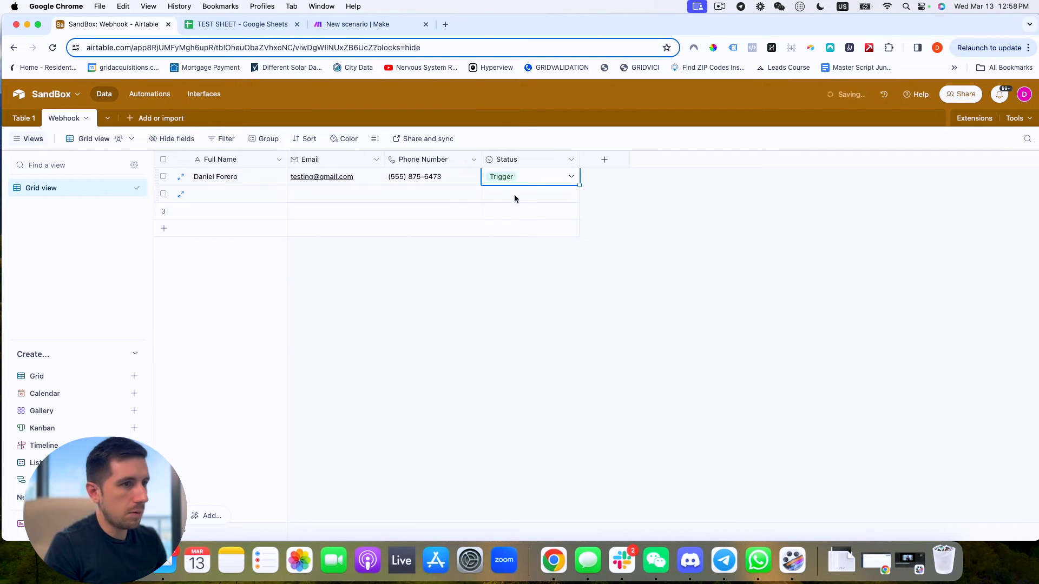
click(356, 26)
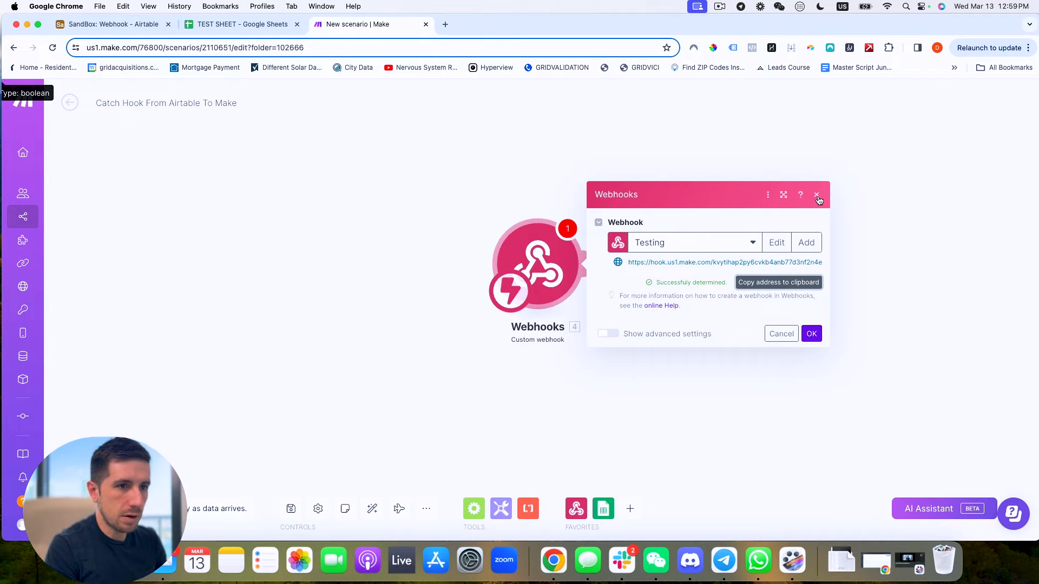
Close the webhook settings and add a Google Sheets Add a Row module after it.
click(812, 334)
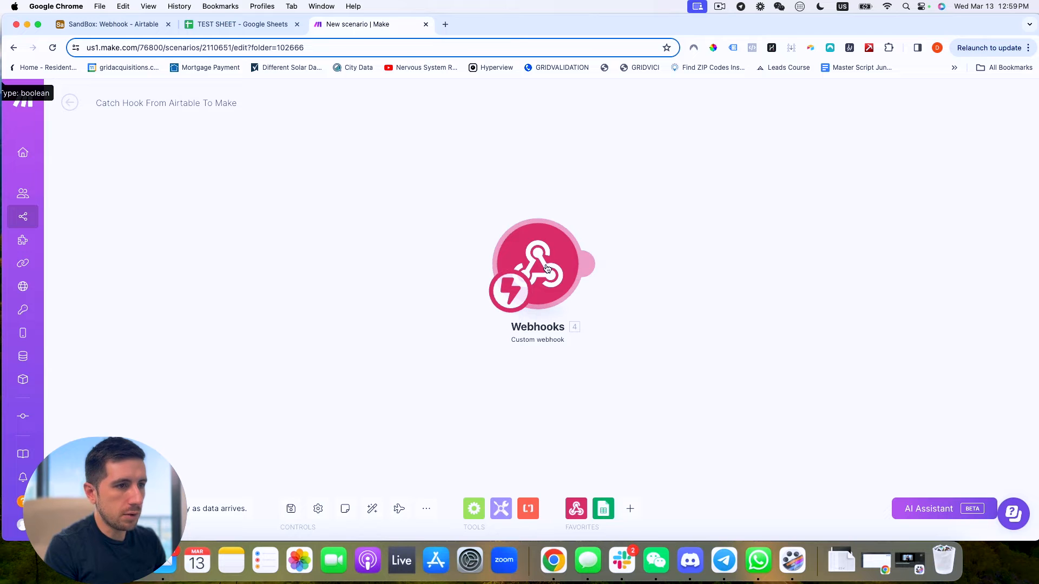
drag(523, 269, 146, 274)
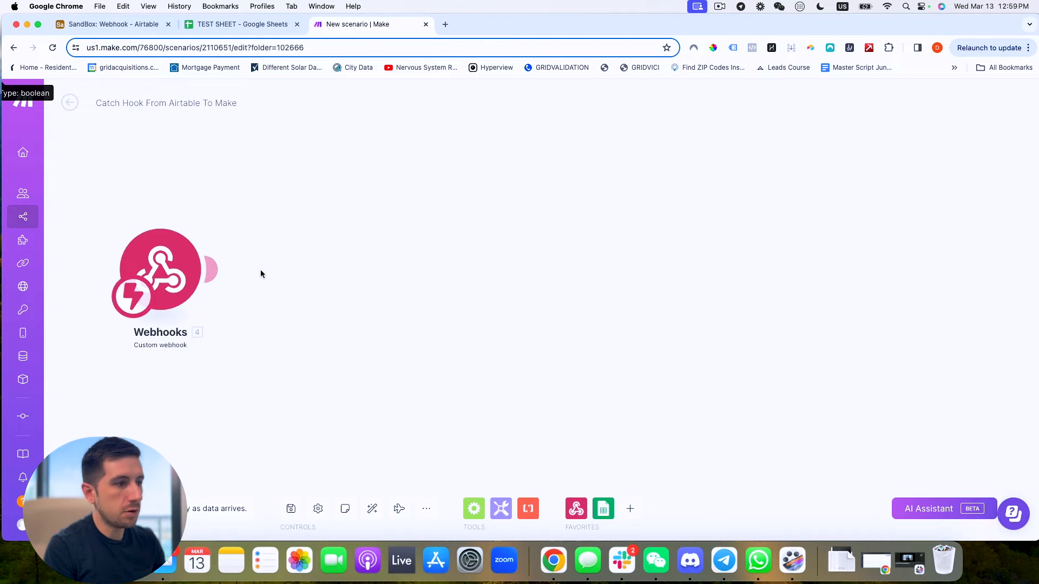
click(216, 273)
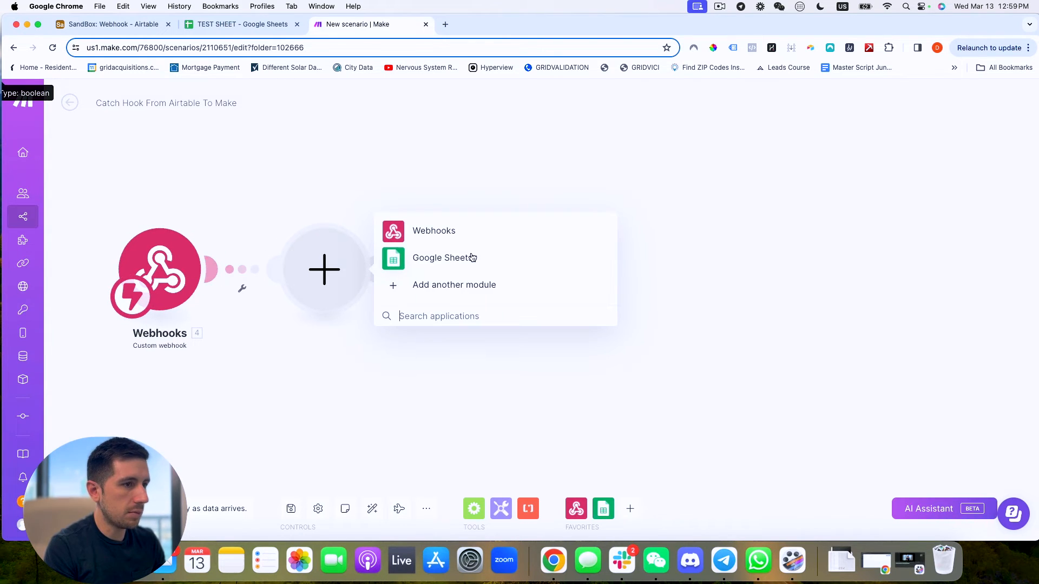
click(456, 259)
click(435, 115)
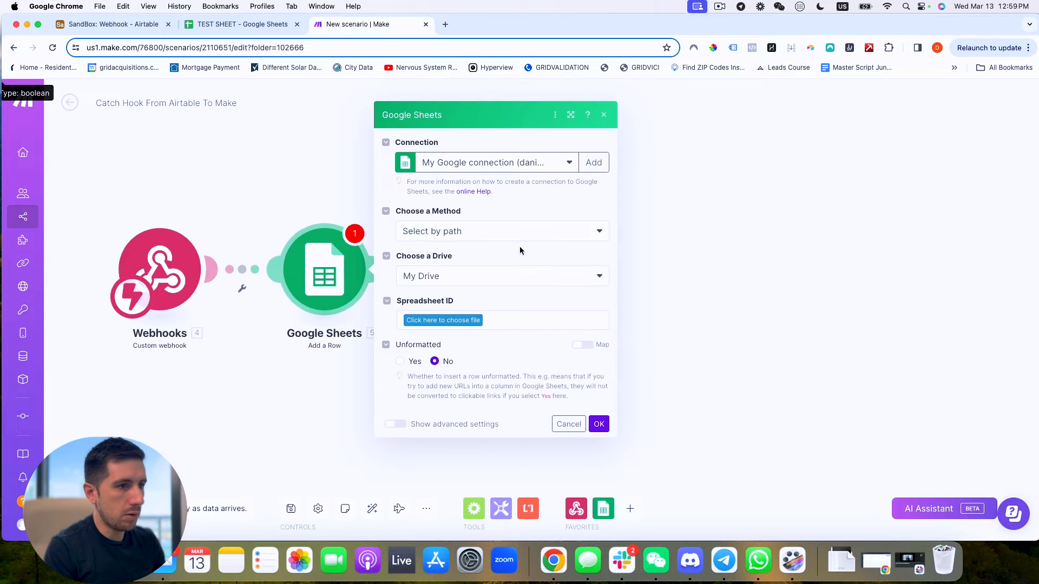
Point the Add a Row module at spreadsheet TEST SHEET, sheet Sheet1.
click(474, 320)
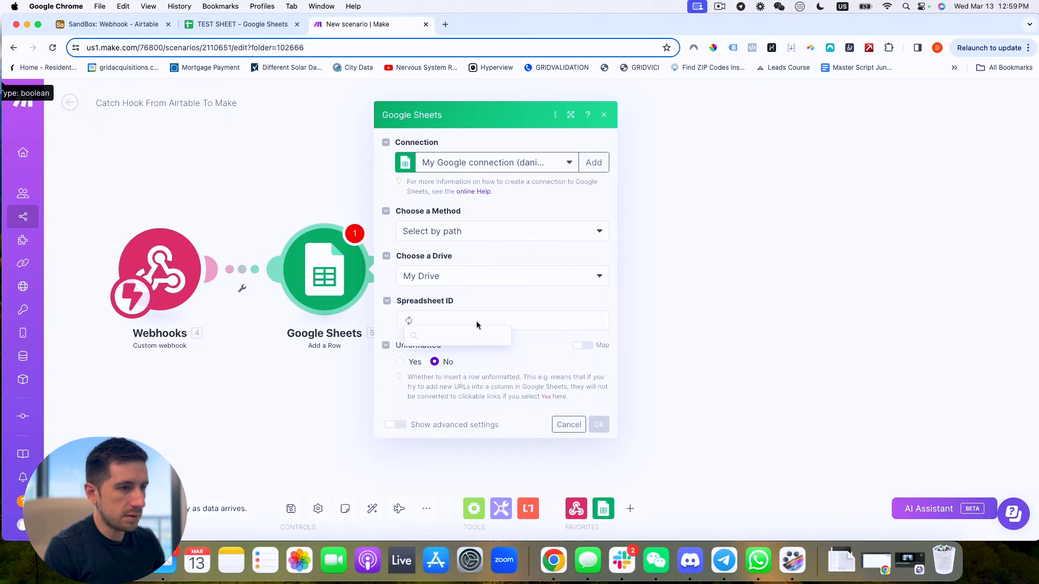
scroll(463, 441, down, 10)
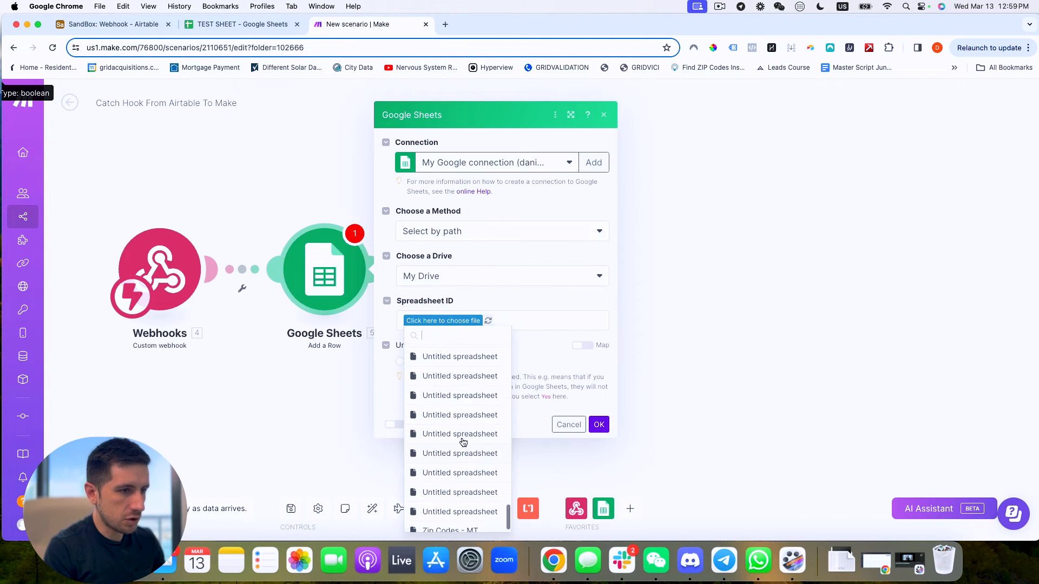
scroll(463, 442, up, 10)
click(436, 459)
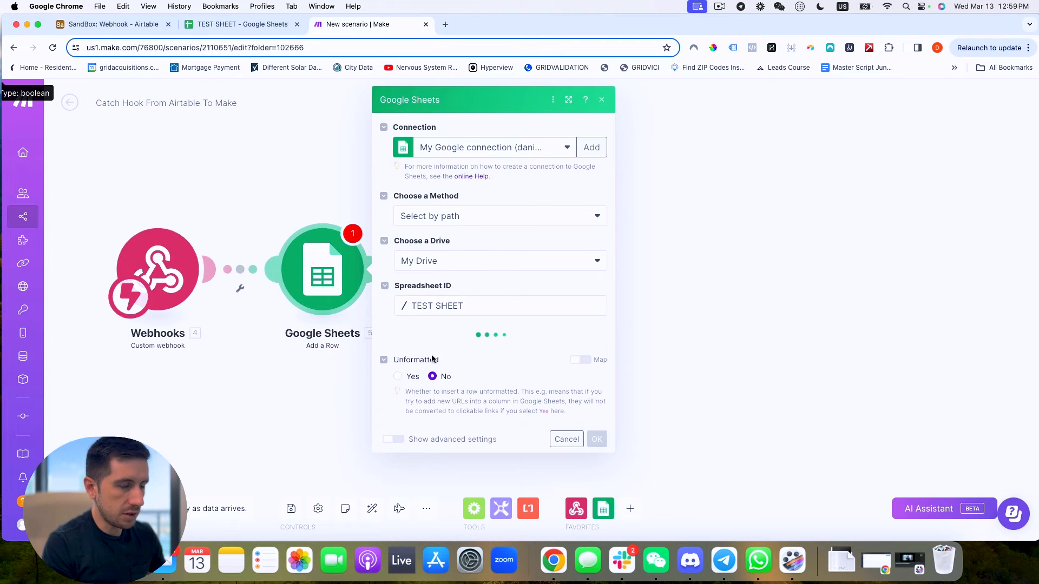
click(464, 350)
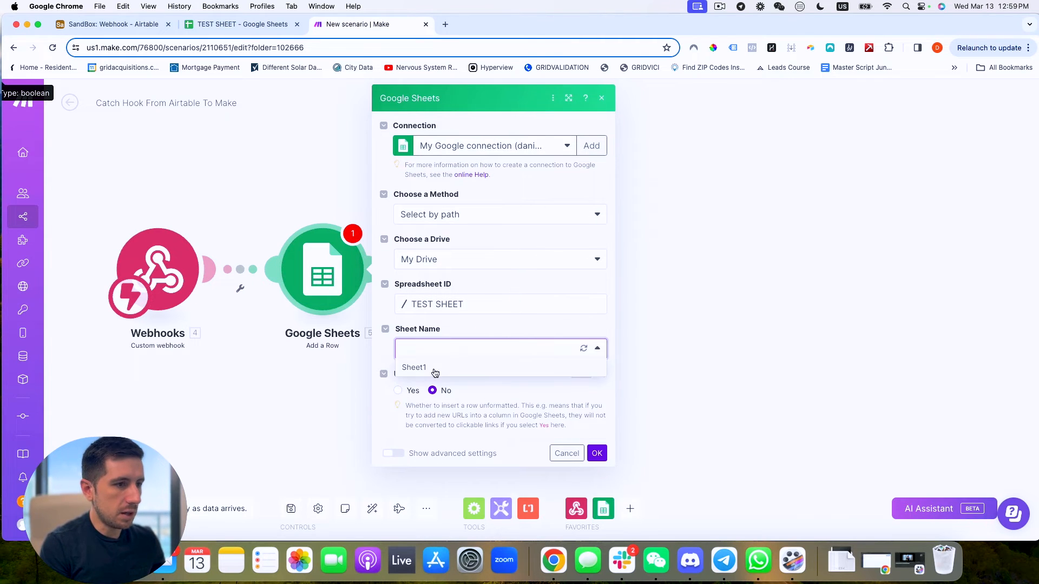
click(415, 368)
scroll(430, 364, down, 5)
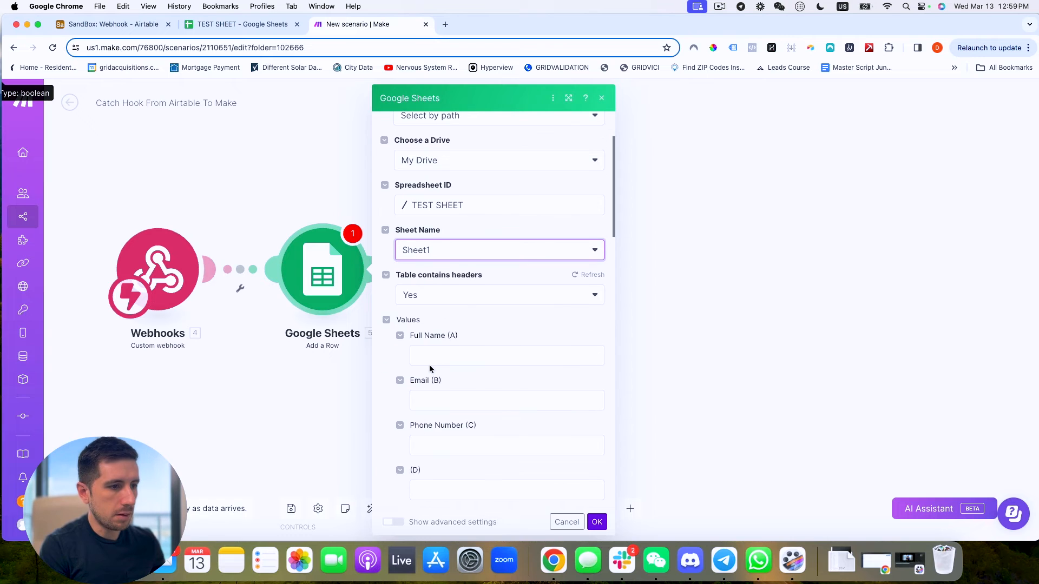
Map full_name, email and phone_number into the Full Name, Email and Phone Number columns, then save the scenario.
click(453, 309)
click(648, 331)
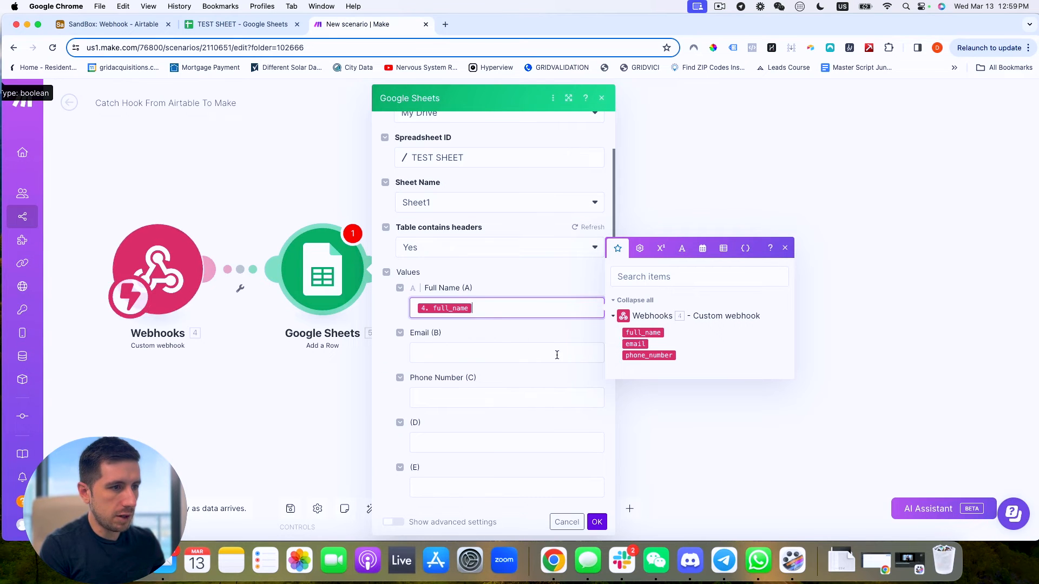
click(555, 355)
click(636, 389)
click(489, 402)
click(643, 445)
scroll(534, 414, down, 8)
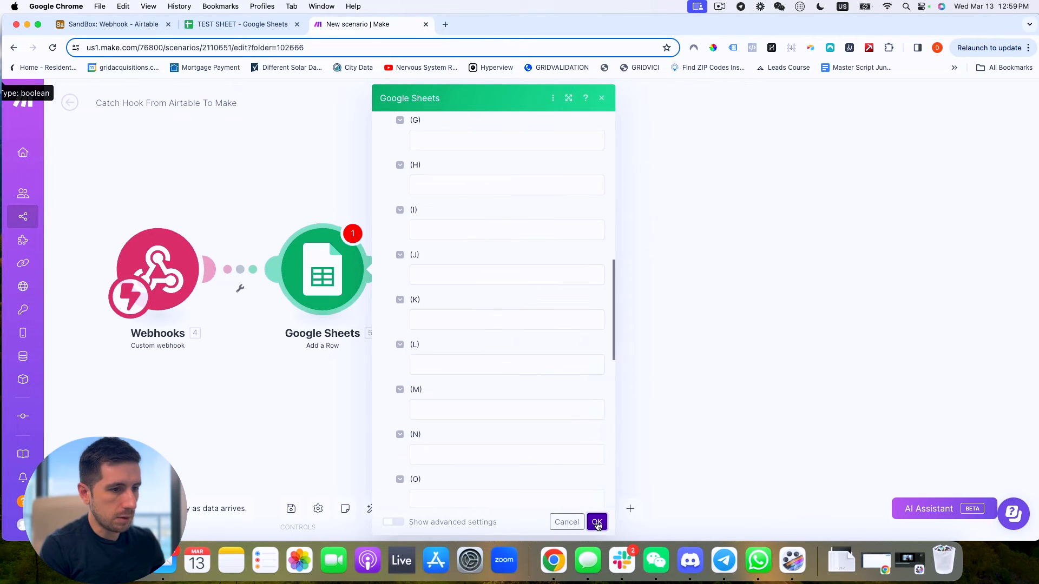
click(597, 522)
click(288, 512)
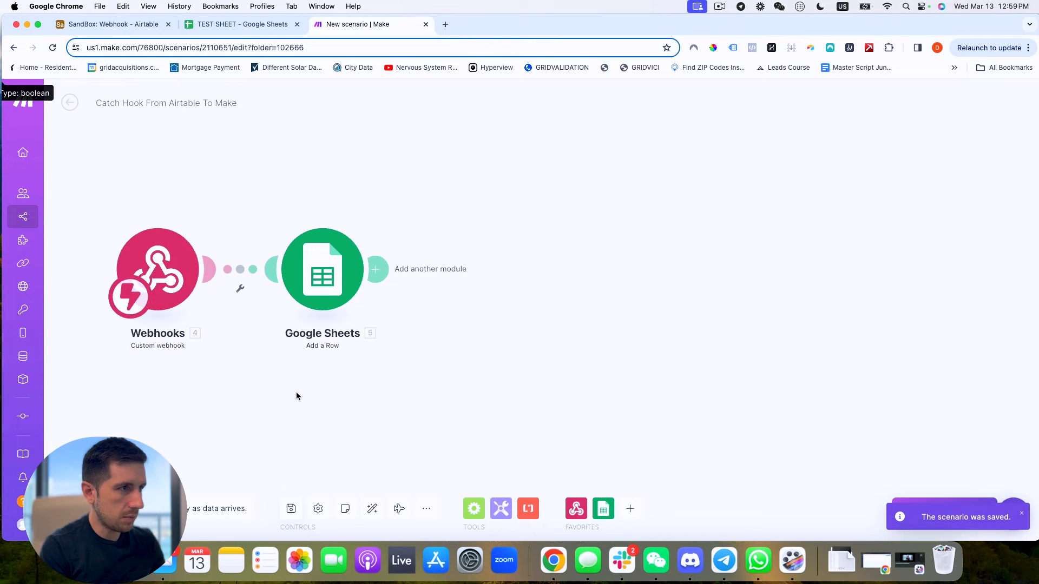
scroll(297, 378, down, 2)
scroll(110, 248, up, 3)
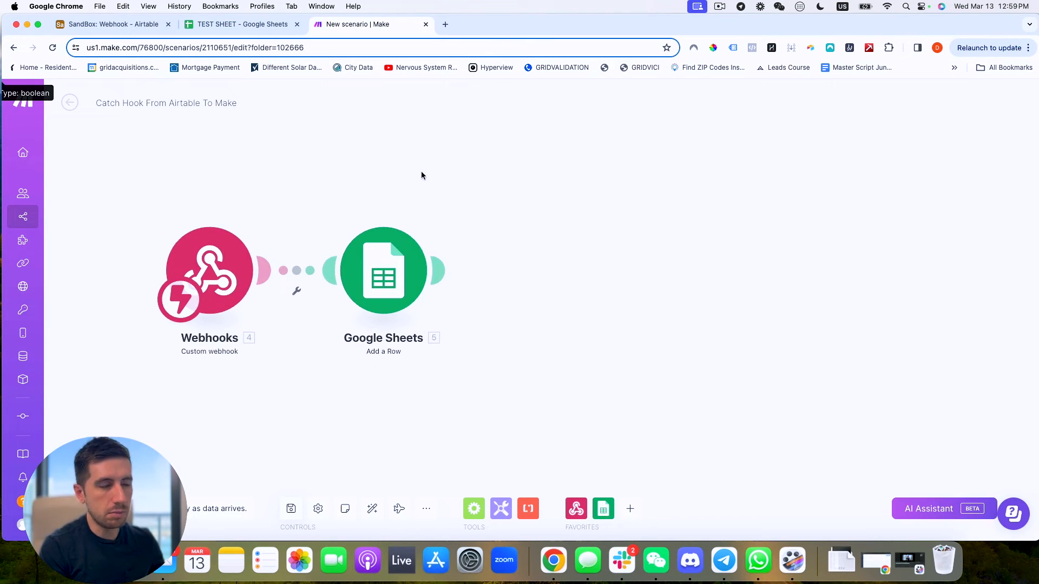
In Airtable, copy the first record's contact details into row 2 and set its Status to Trigger.
click(151, 24)
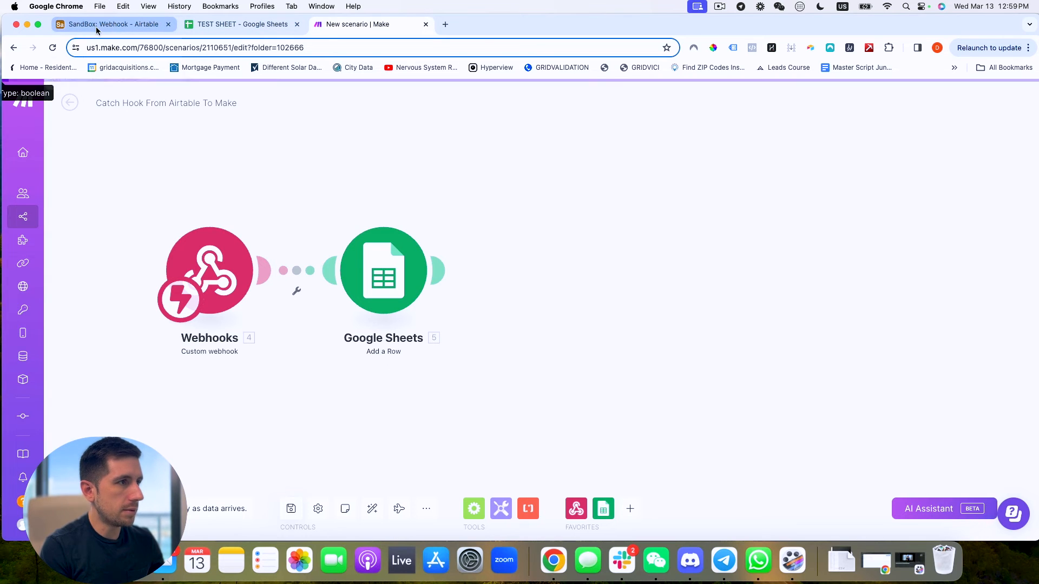
click(216, 178)
drag(283, 178, 413, 176)
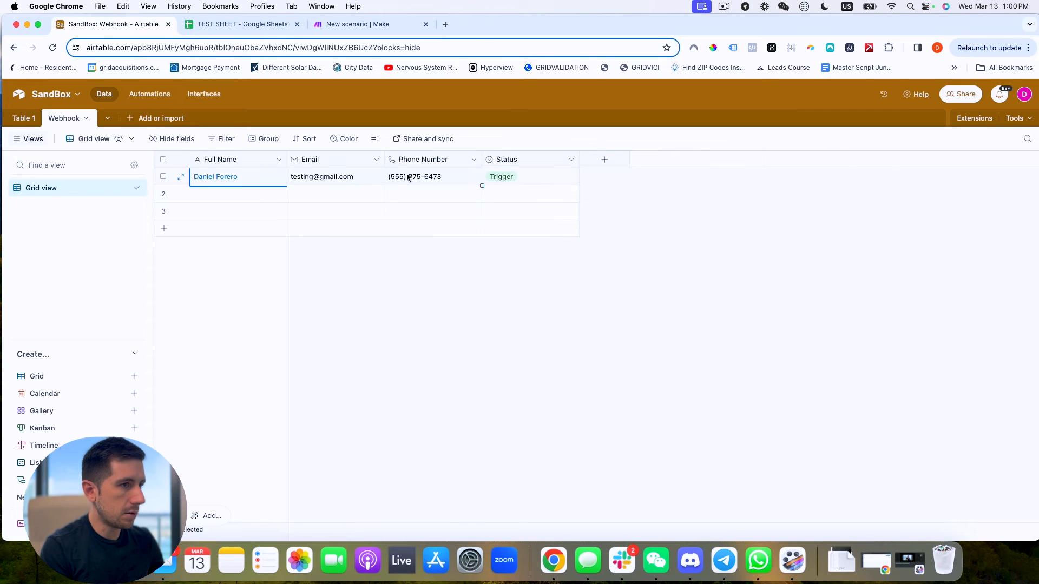
key(super+c)
click(225, 194)
key(super+v)
click(534, 196)
click(534, 196)
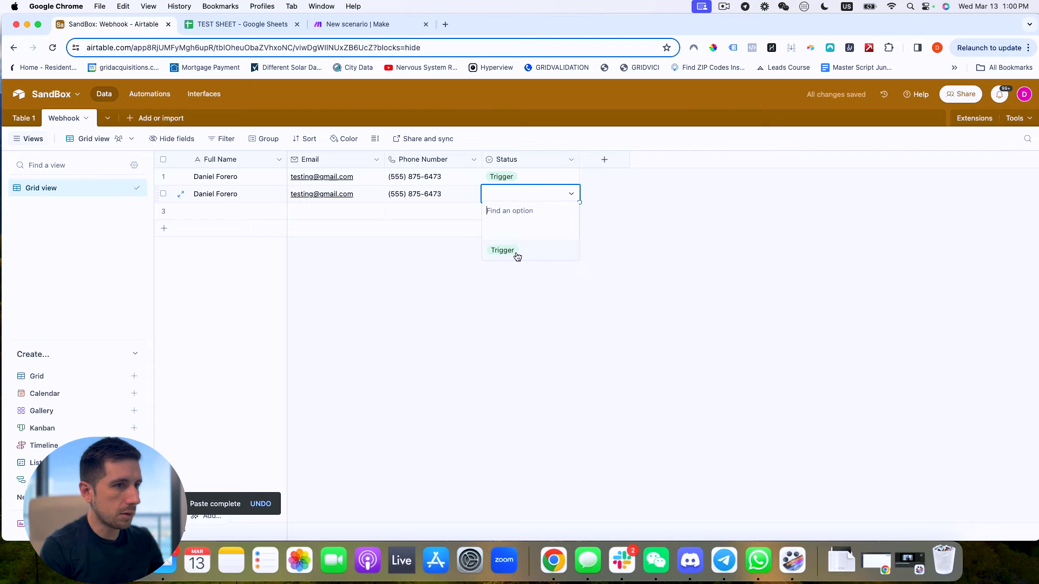
click(514, 253)
Check TEST SHEET for the newly added row, then return to the Make scenario.
click(265, 27)
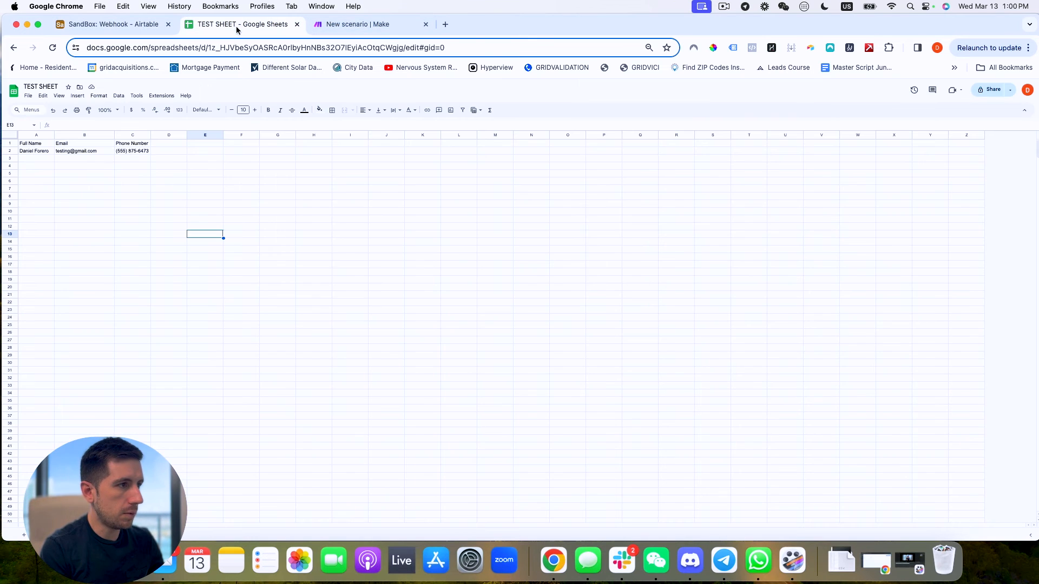
click(142, 174)
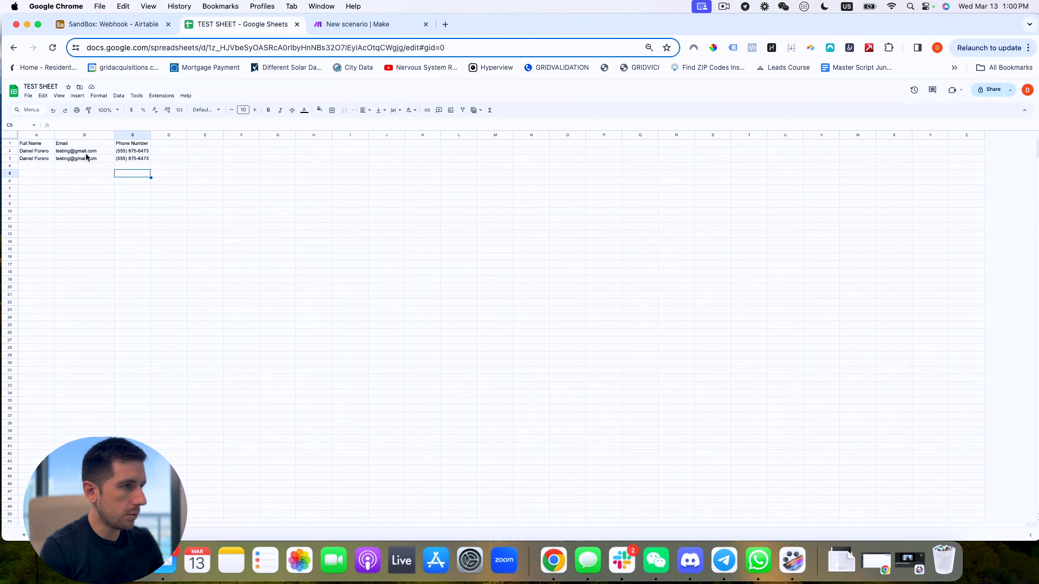
click(114, 26)
click(244, 26)
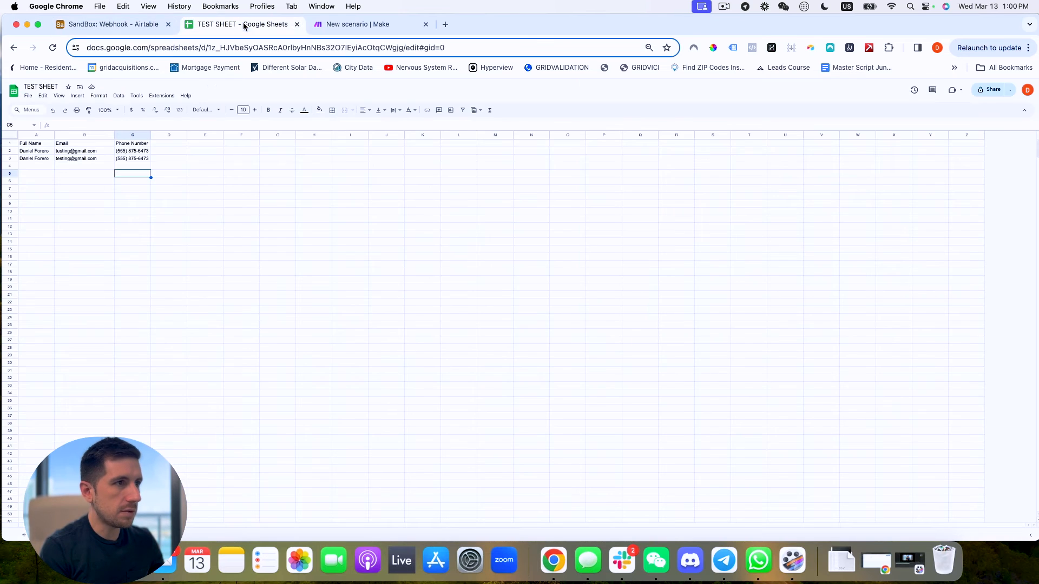
click(342, 27)
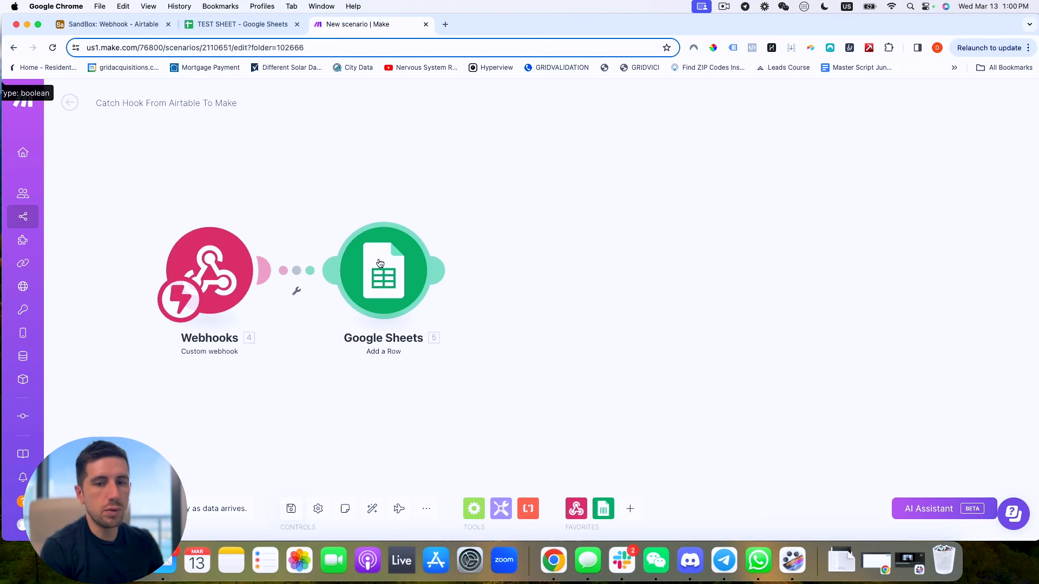
click(438, 271)
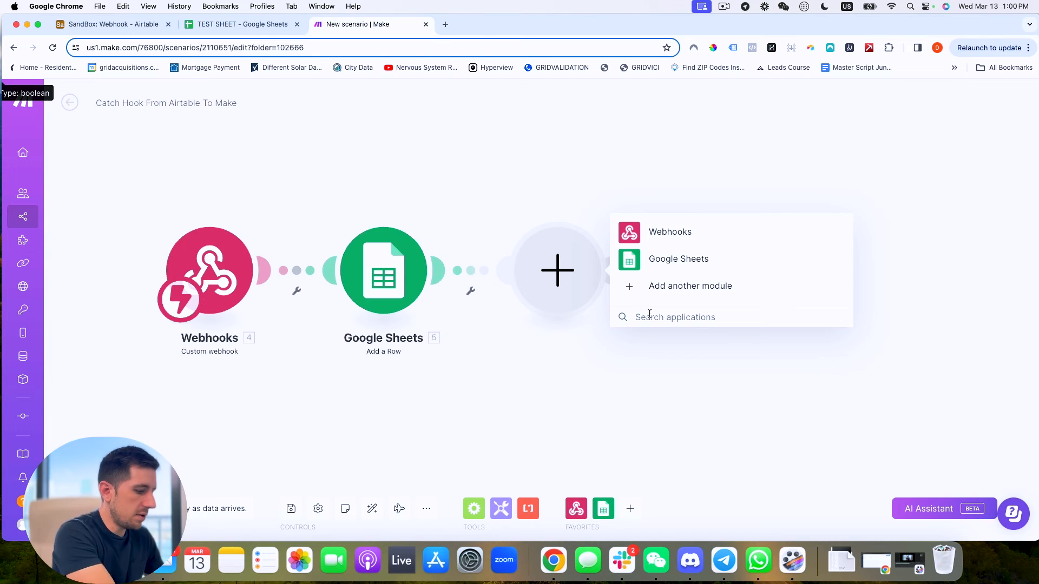
text(piper)
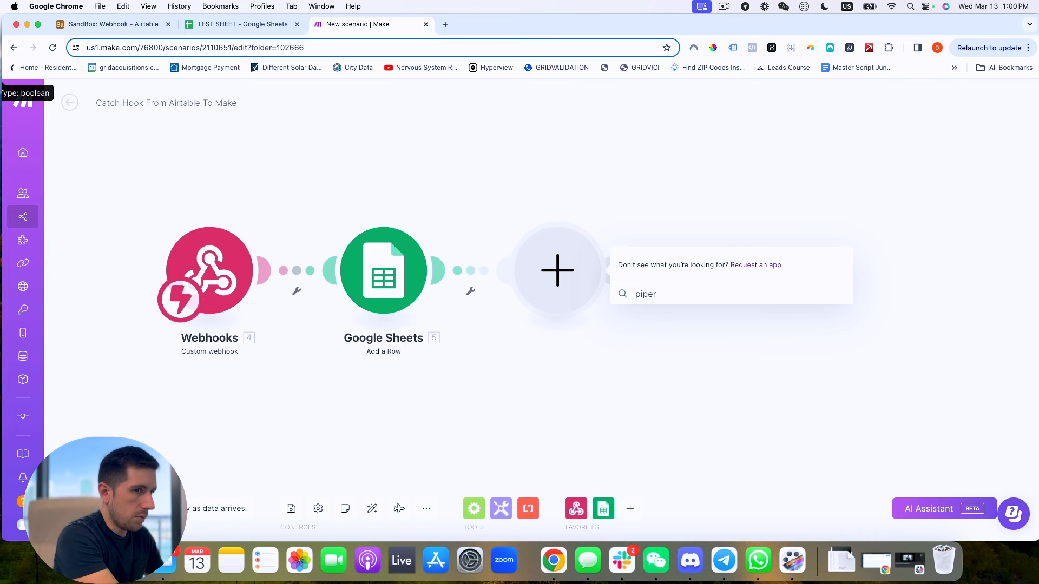
key(BackSpace)
text(dr)
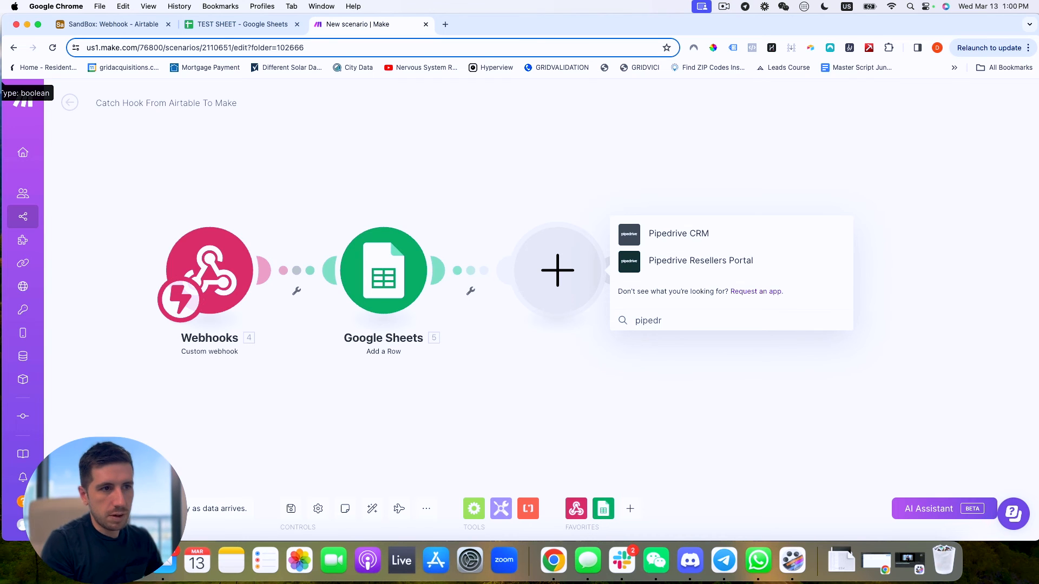
click(681, 234)
click(676, 124)
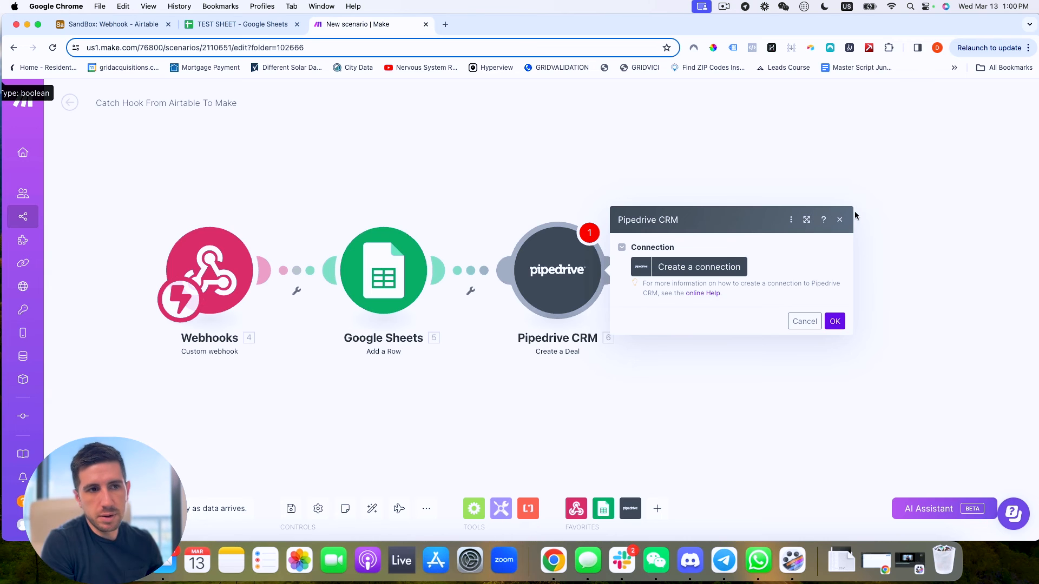
click(840, 219)
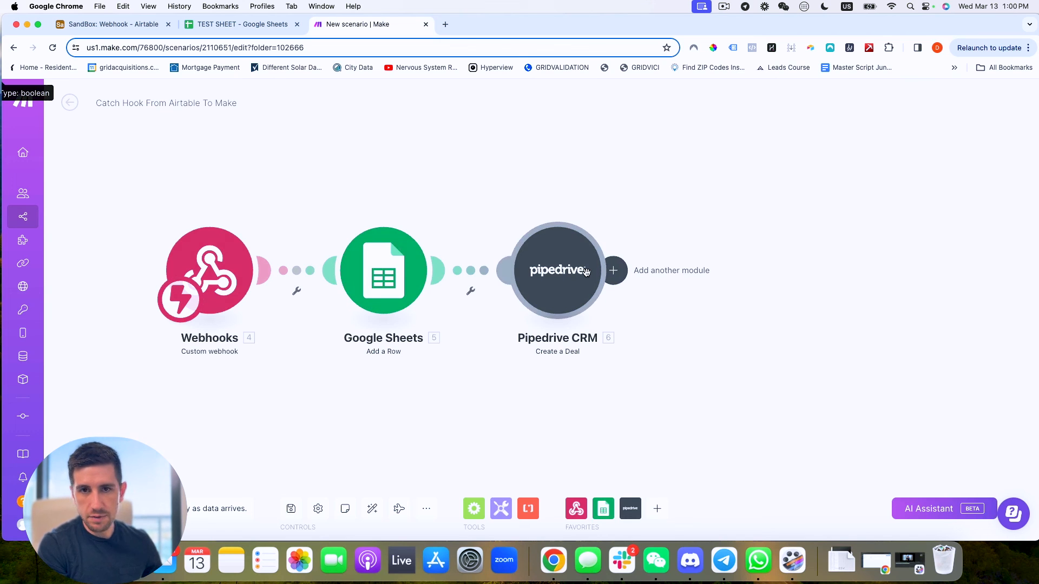
key(Delete)
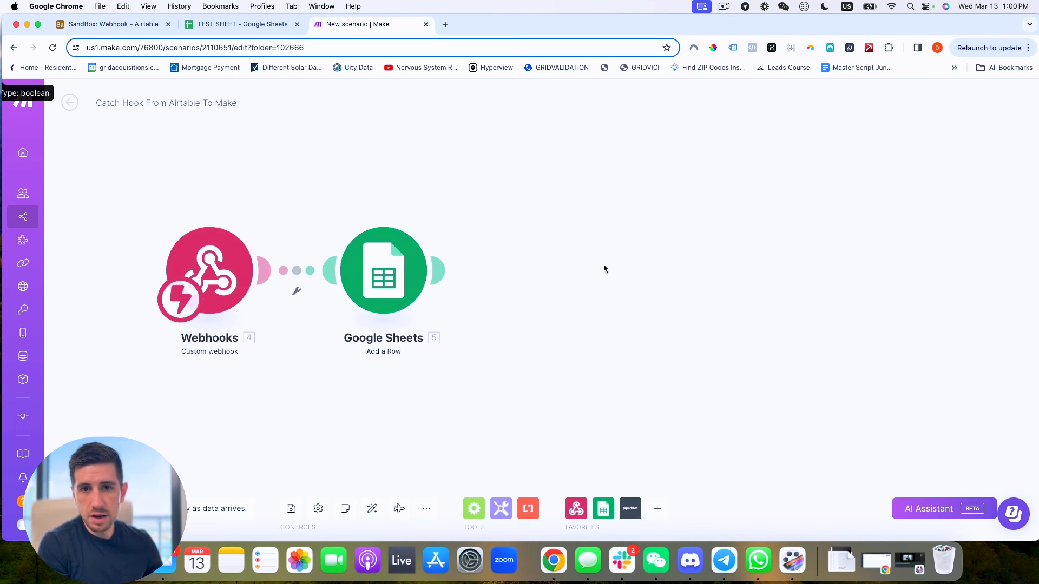